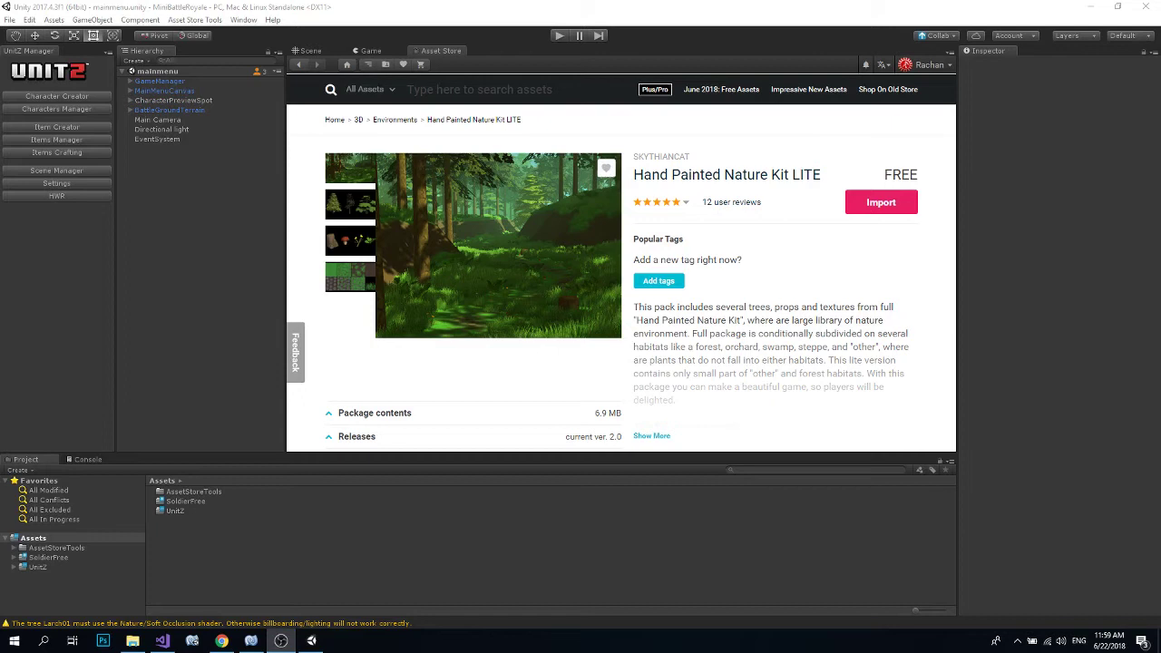
- Import every item of the Hand Painted Nature Kit LITE package from the Asset Store
click(884, 206)
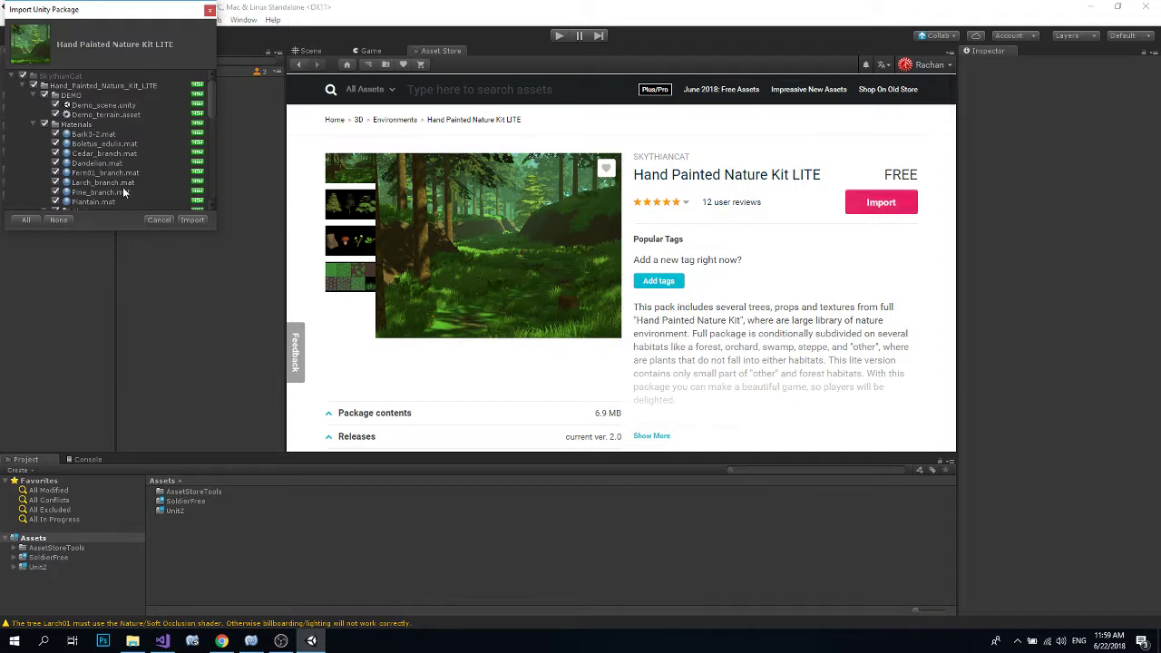
click(193, 220)
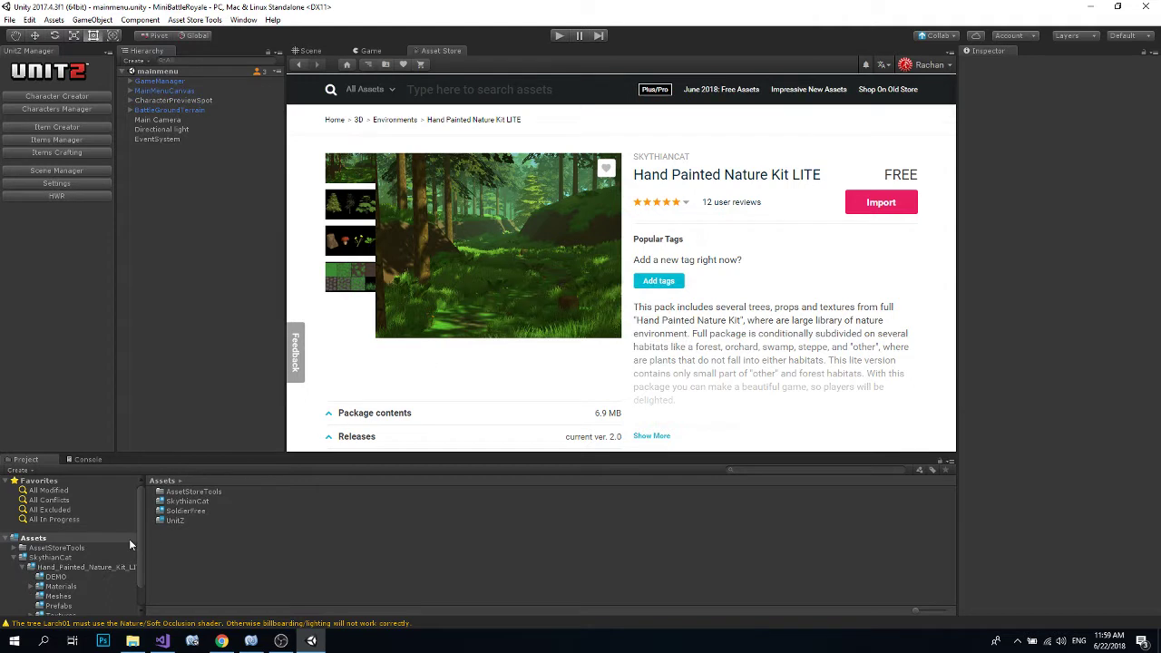
- Open Demo_scene from SkythianCat > Hand_Painted_Nature_Kit_LITE > DEMO
click(46, 557)
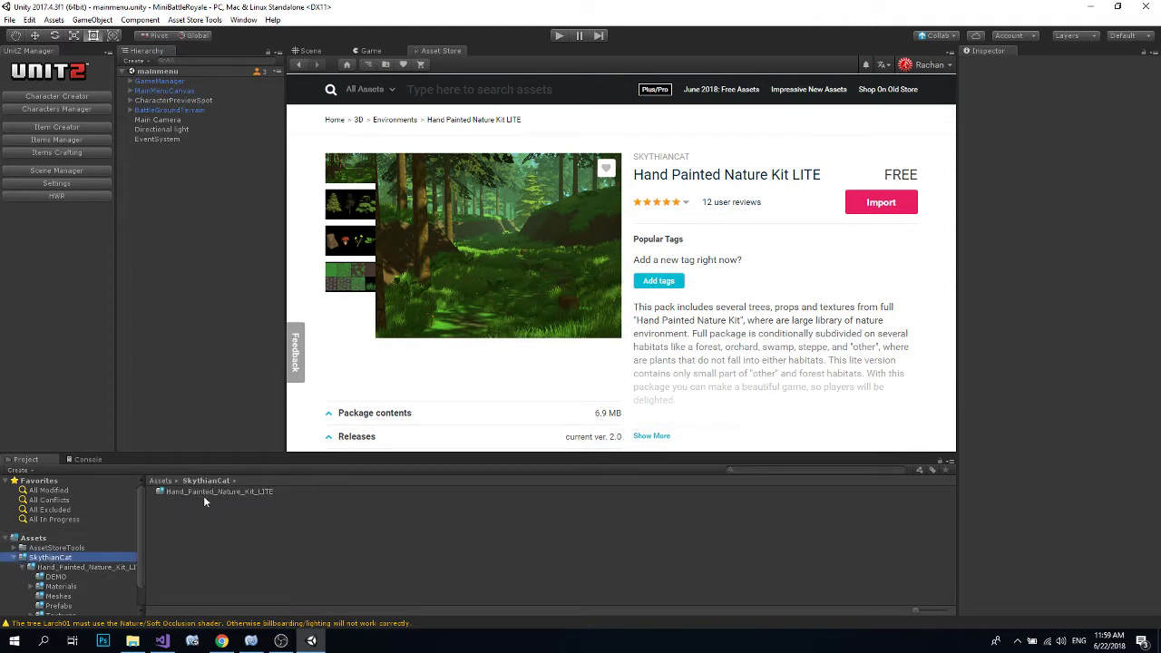
double_click(205, 492)
double_click(185, 493)
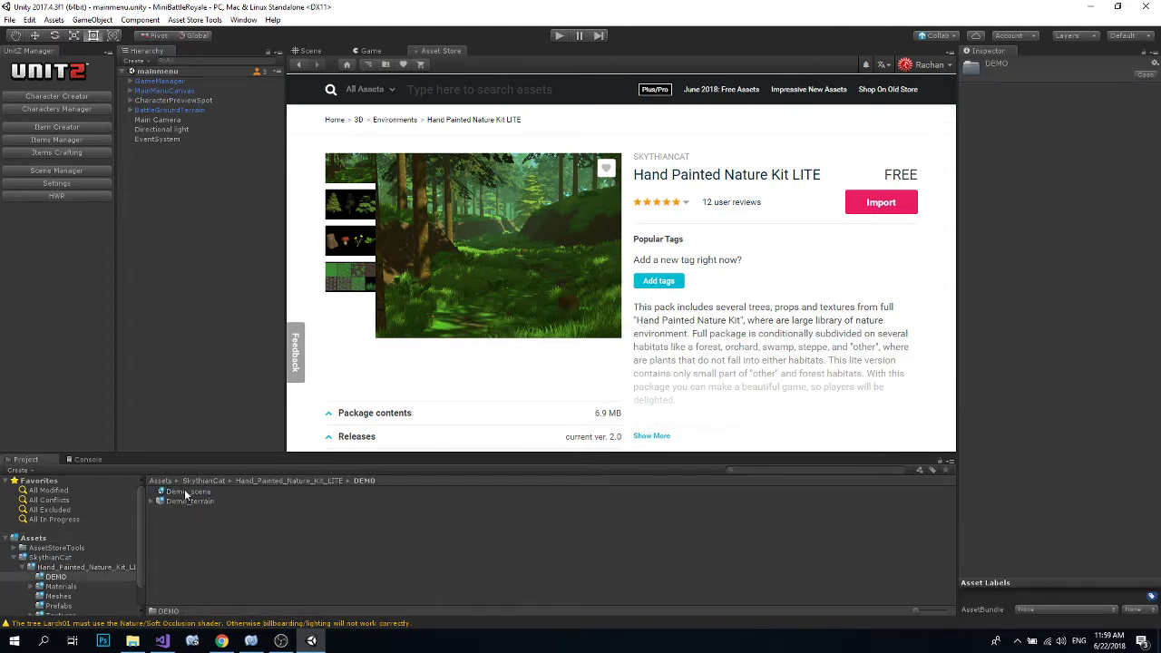
double_click(185, 493)
- Delete the demo scene's Camera object from the Hierarchy
click(311, 52)
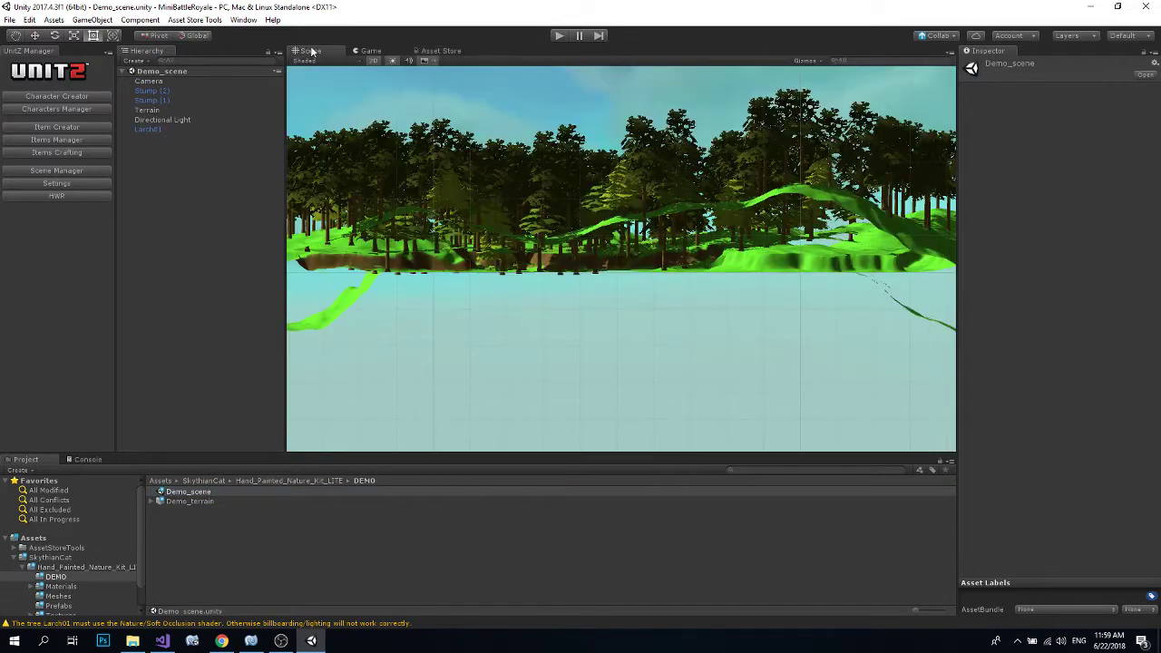
key(w)
click(375, 63)
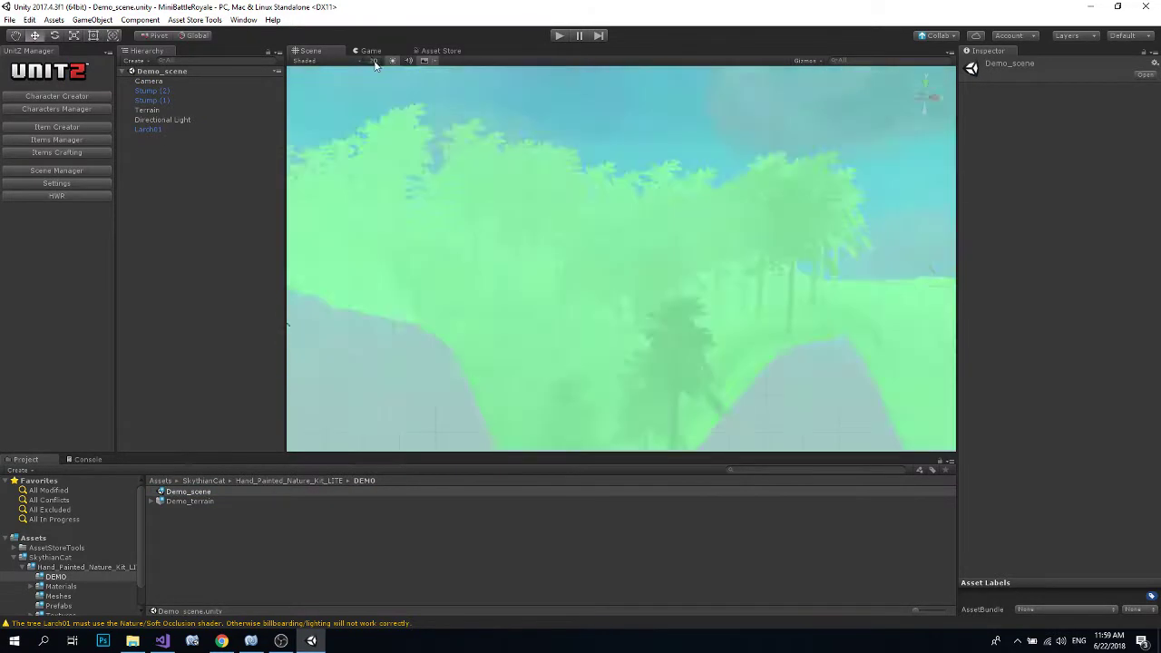
mouse_move(511, 181)
right_down()
mouse_move(695, 222)
mouse_move(275, 90)
right_up()
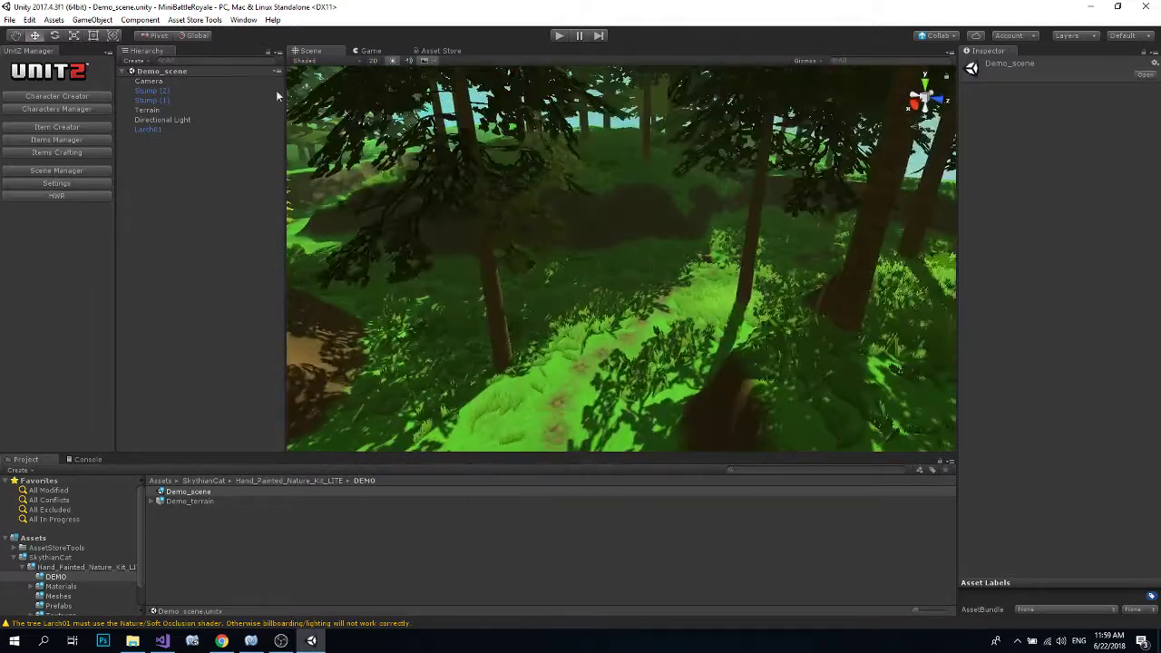
click(154, 82)
right_click(165, 84)
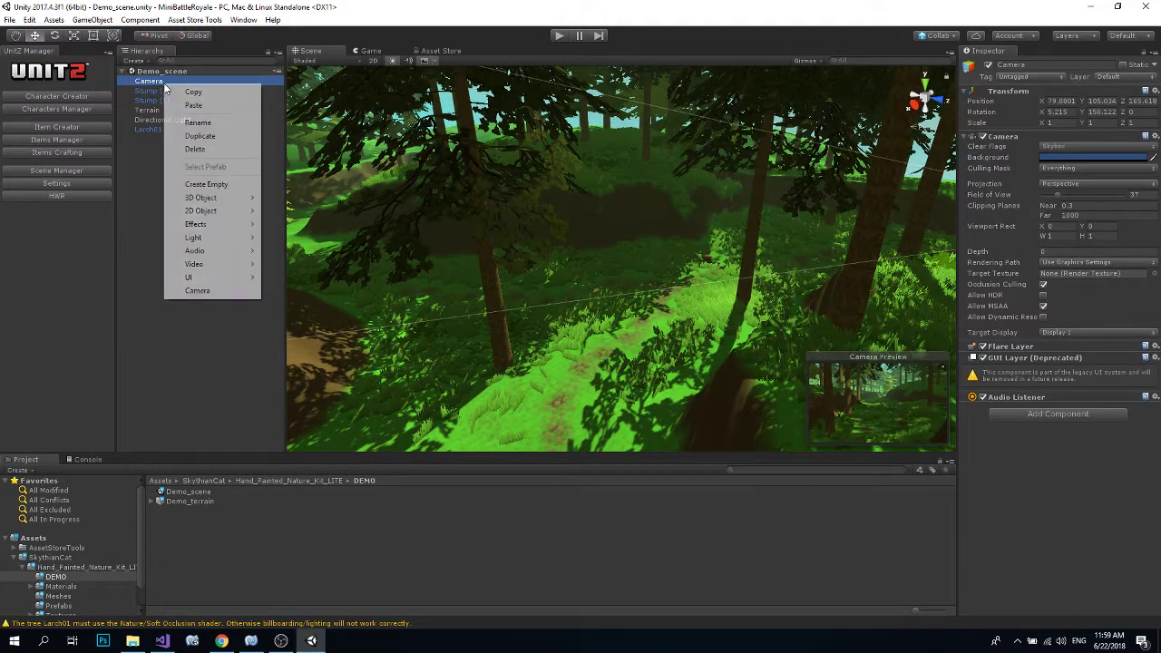
click(205, 149)
mouse_move(580, 244)
right_down()
mouse_move(604, 255)
mouse_move(602, 274)
right_up()
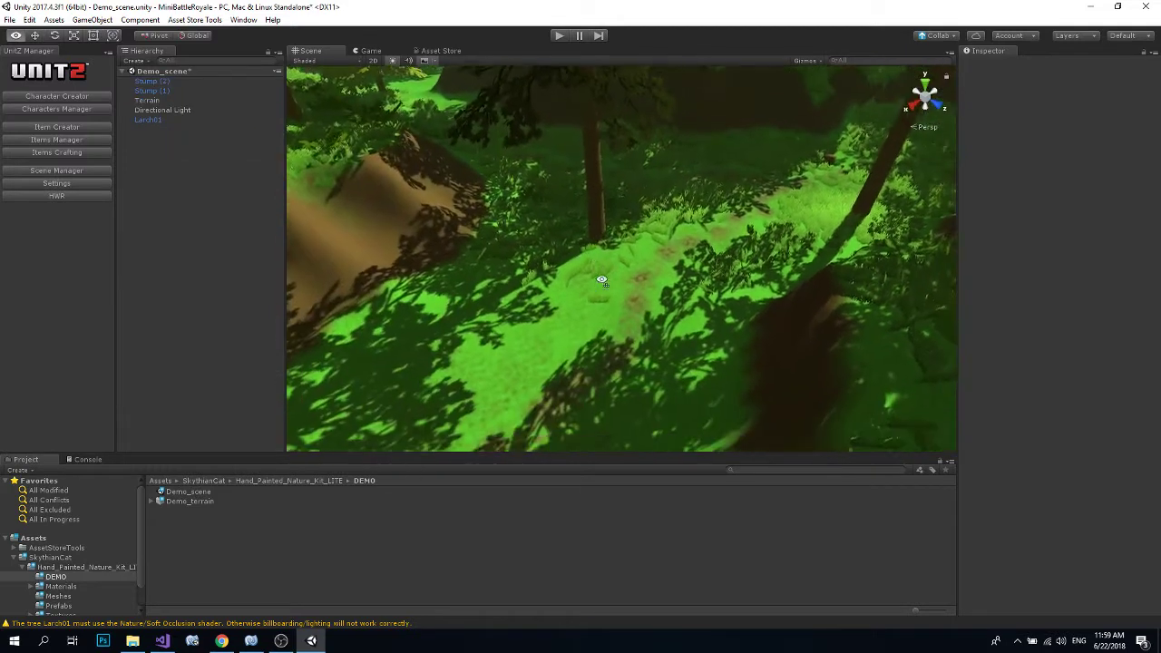
- Add a Player Spawner through Window > UnitZ > Create
click(214, 20)
mouse_move(242, 22)
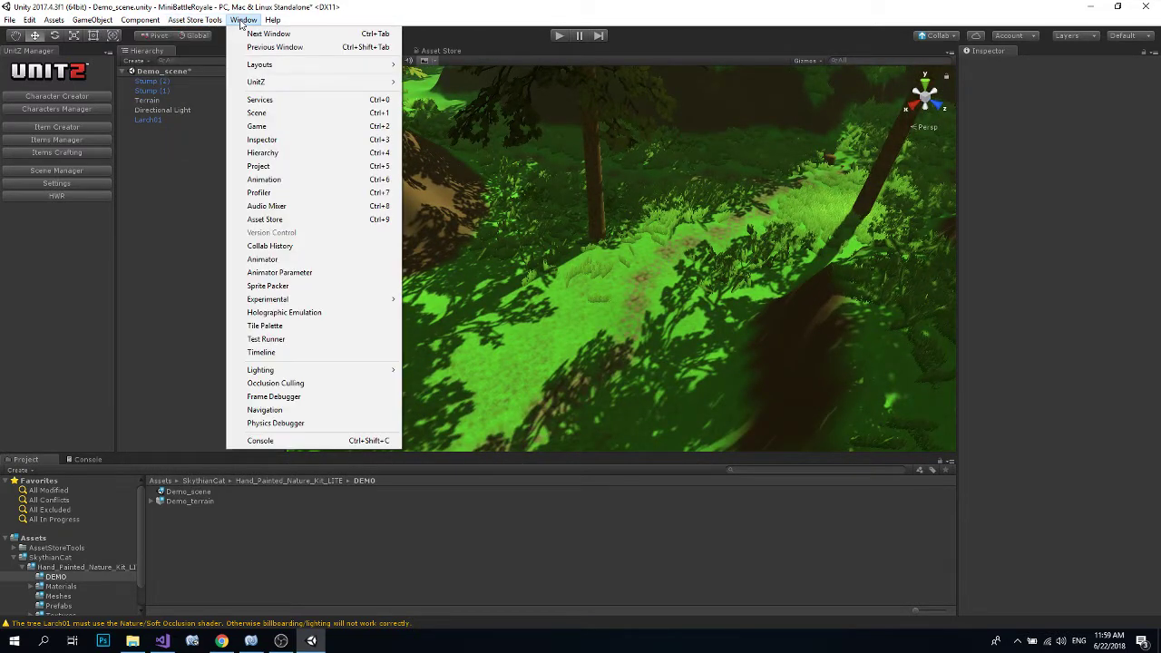
mouse_move(265, 83)
mouse_move(452, 112)
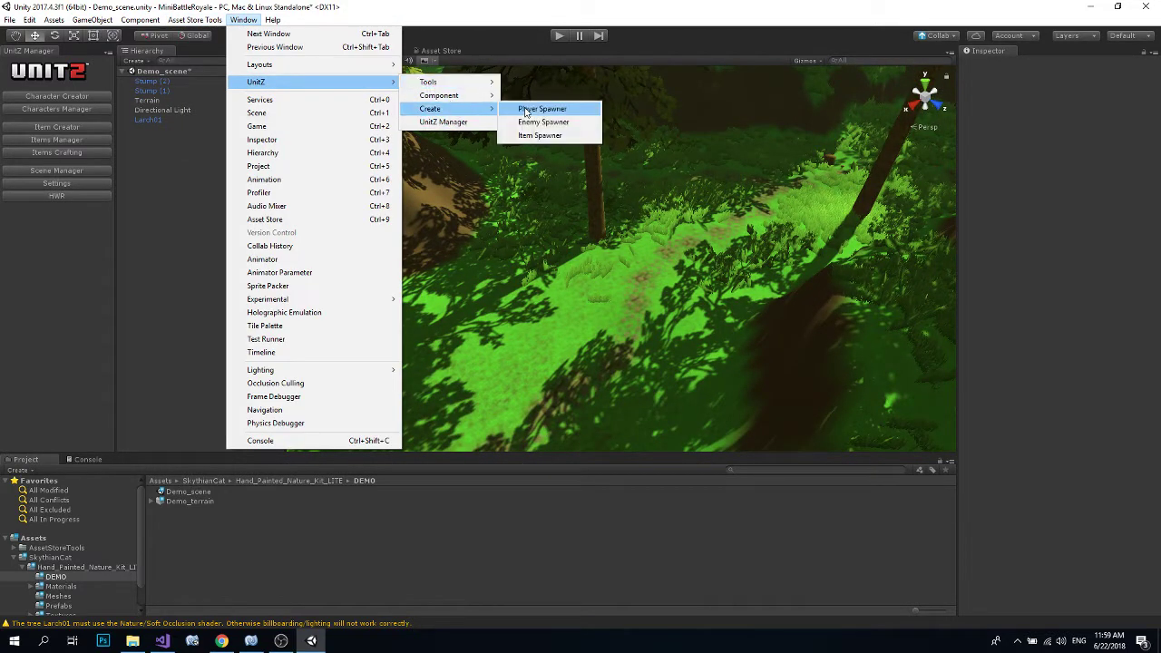
click(543, 108)
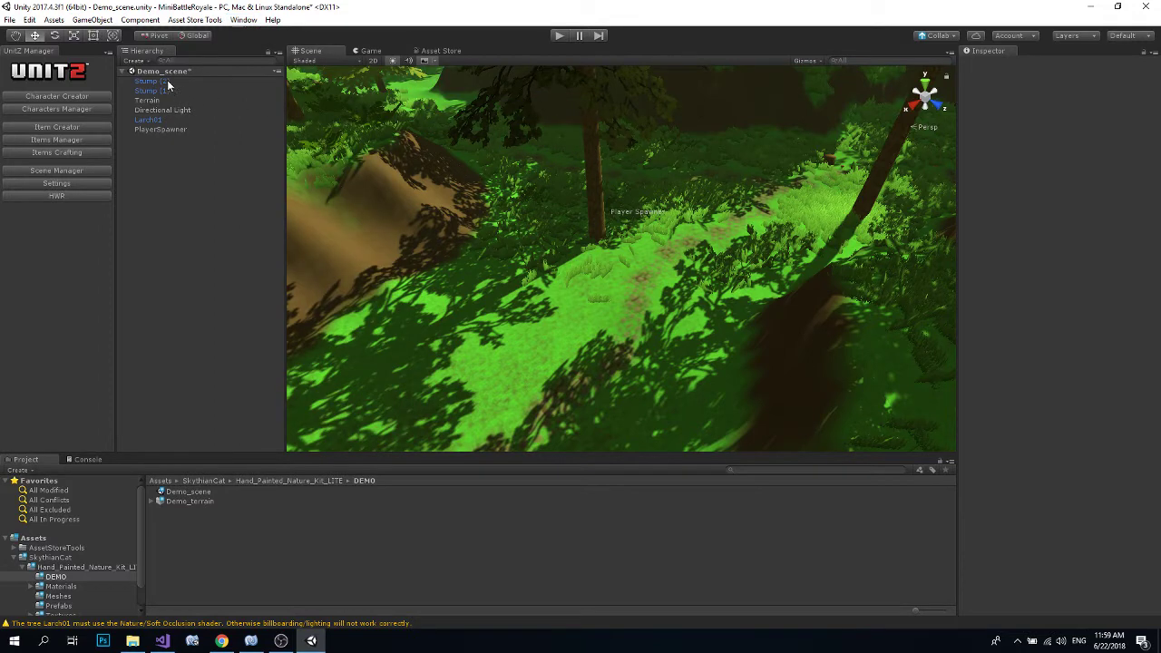
- Scale the PlayerSpawner to about 7 and place it on the forest path
click(159, 129)
drag(613, 217, 632, 382)
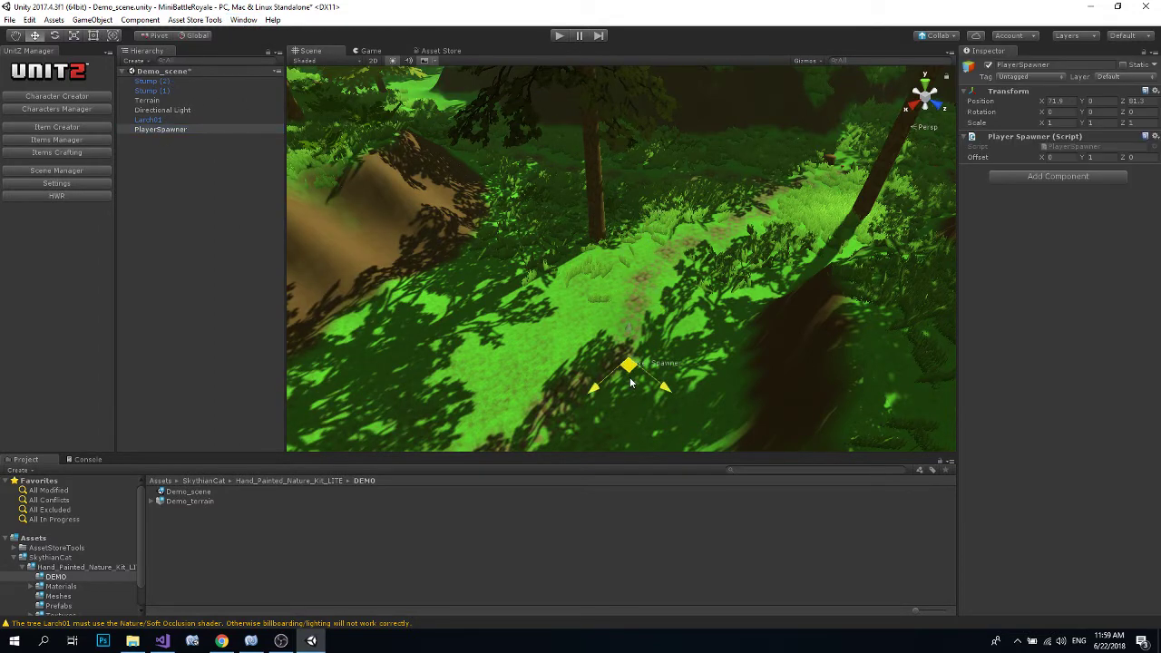
mouse_move(634, 313)
mouse_down()
mouse_move(621, 301)
mouse_move(613, 123)
mouse_move(601, 293)
mouse_up()
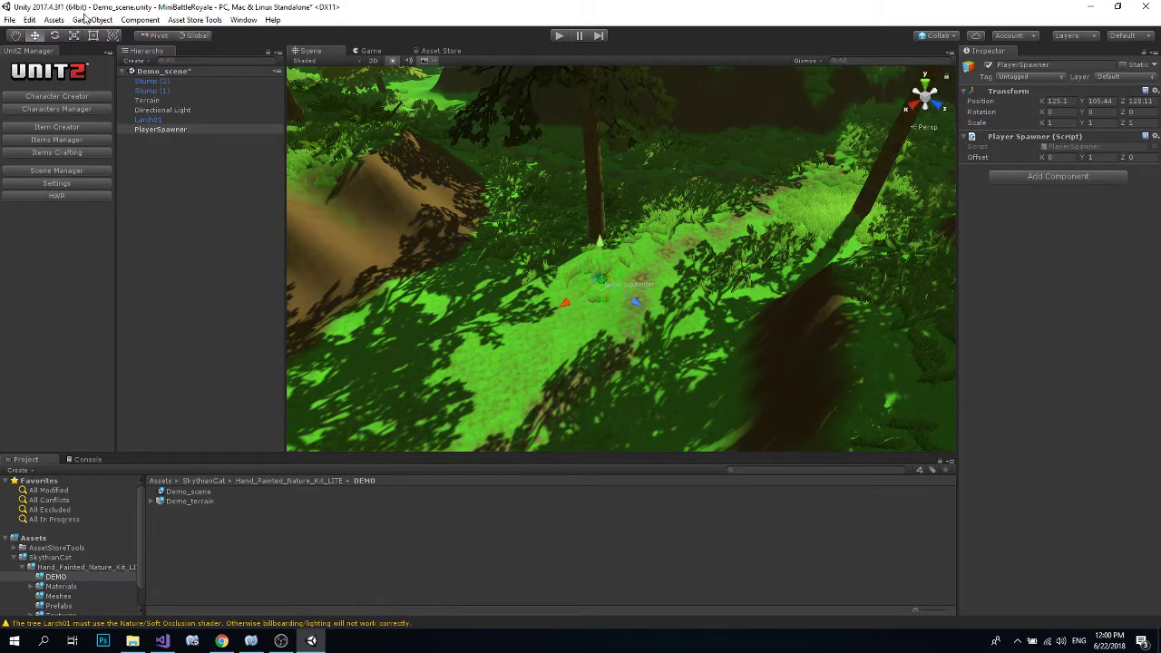
key(r)
drag(604, 284, 574, 113)
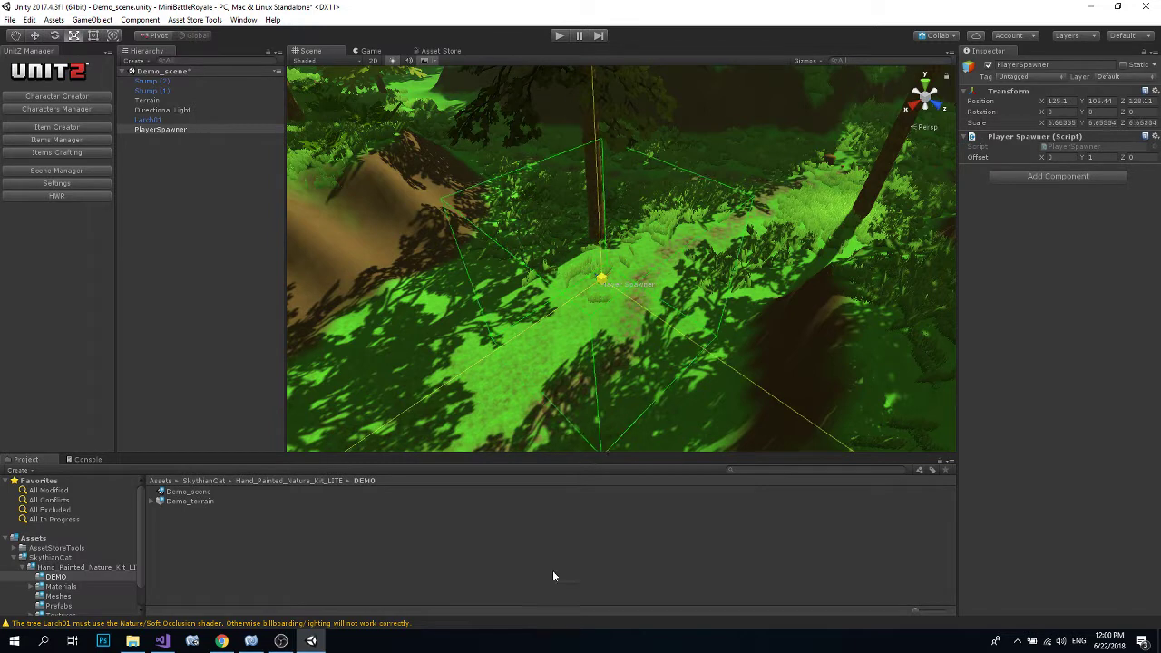
key(w)
drag(607, 250, 526, 272)
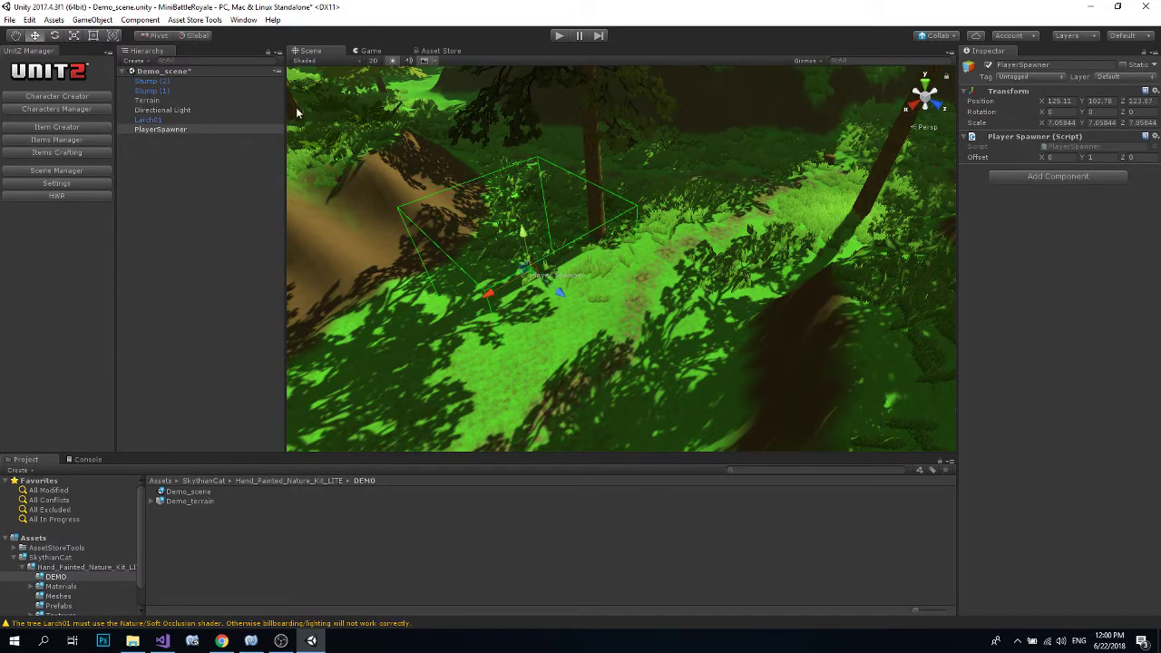
- Add an Item Spawner through the UnitZ Create menu
click(243, 19)
mouse_move(285, 82)
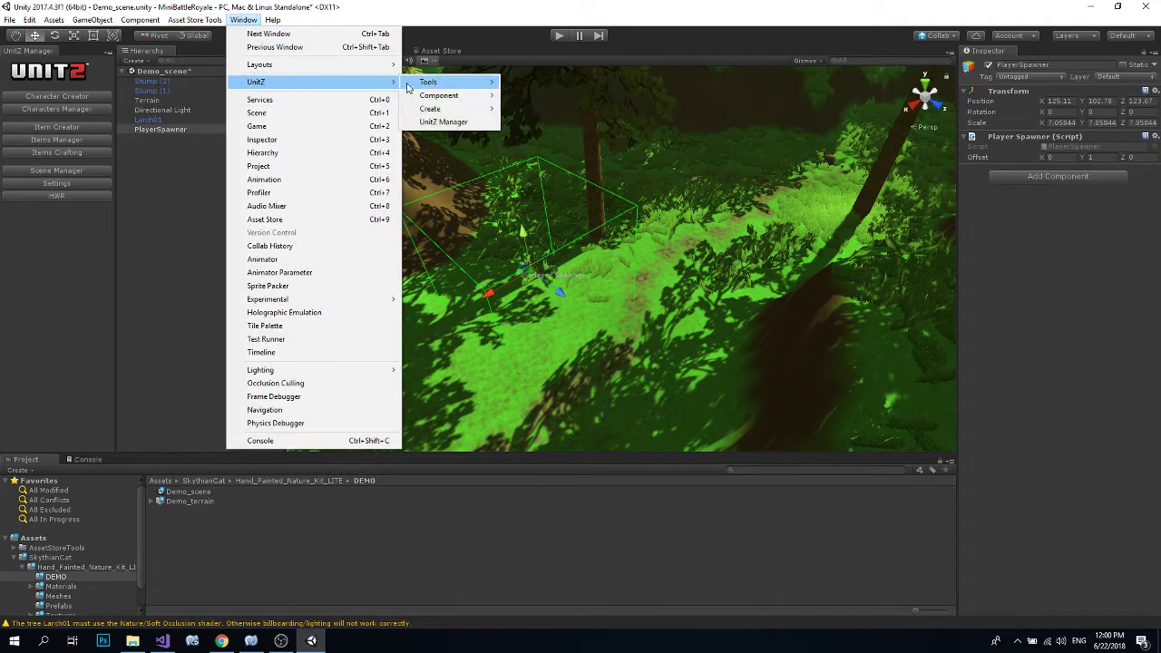
mouse_move(453, 109)
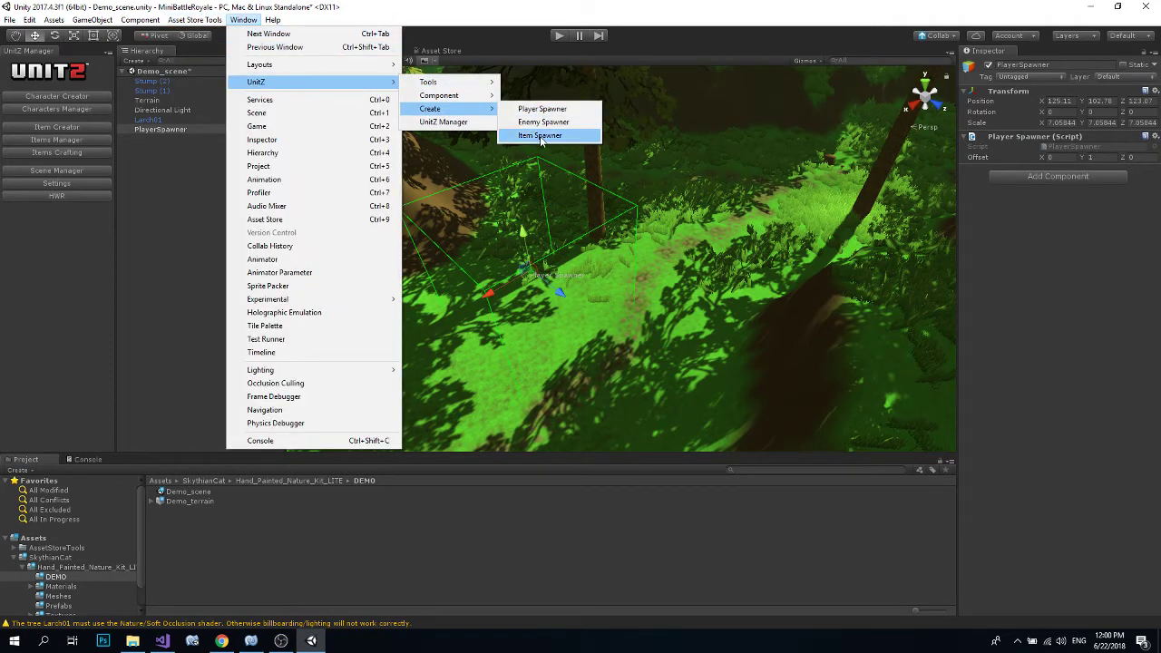
click(541, 135)
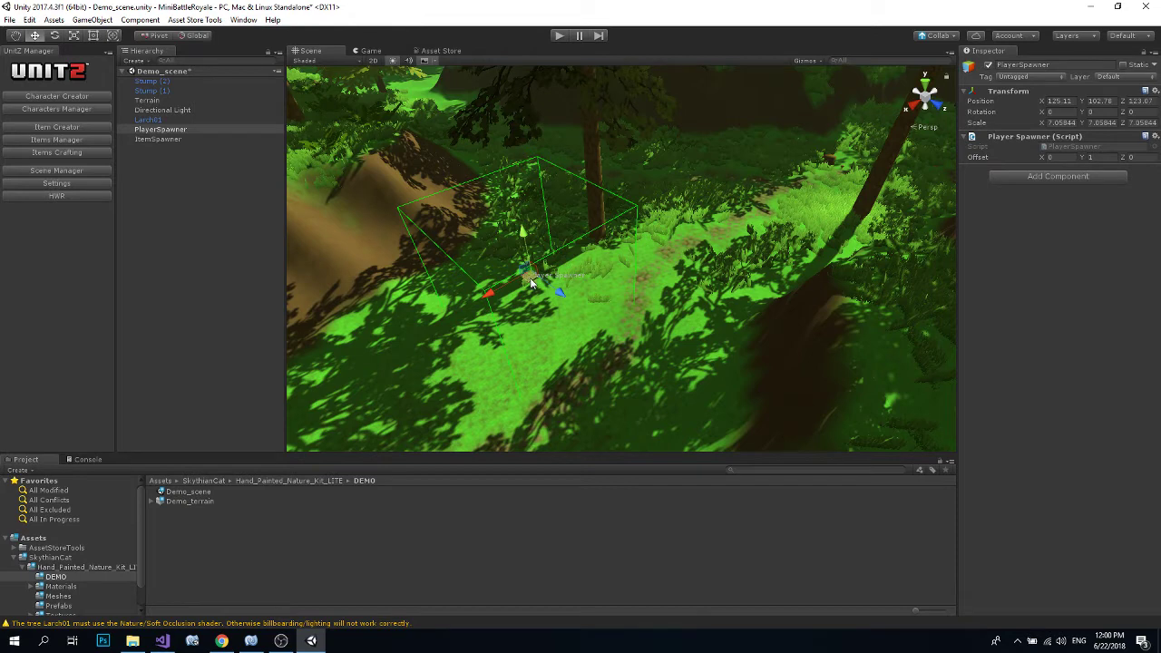
- Scale the ItemSpawner to about 4.2 and position it beside the forest path
click(179, 139)
mouse_move(617, 227)
mouse_down()
mouse_move(696, 123)
mouse_move(671, 281)
mouse_move(687, 161)
mouse_move(666, 245)
mouse_move(671, 54)
mouse_up()
key(r)
key(w)
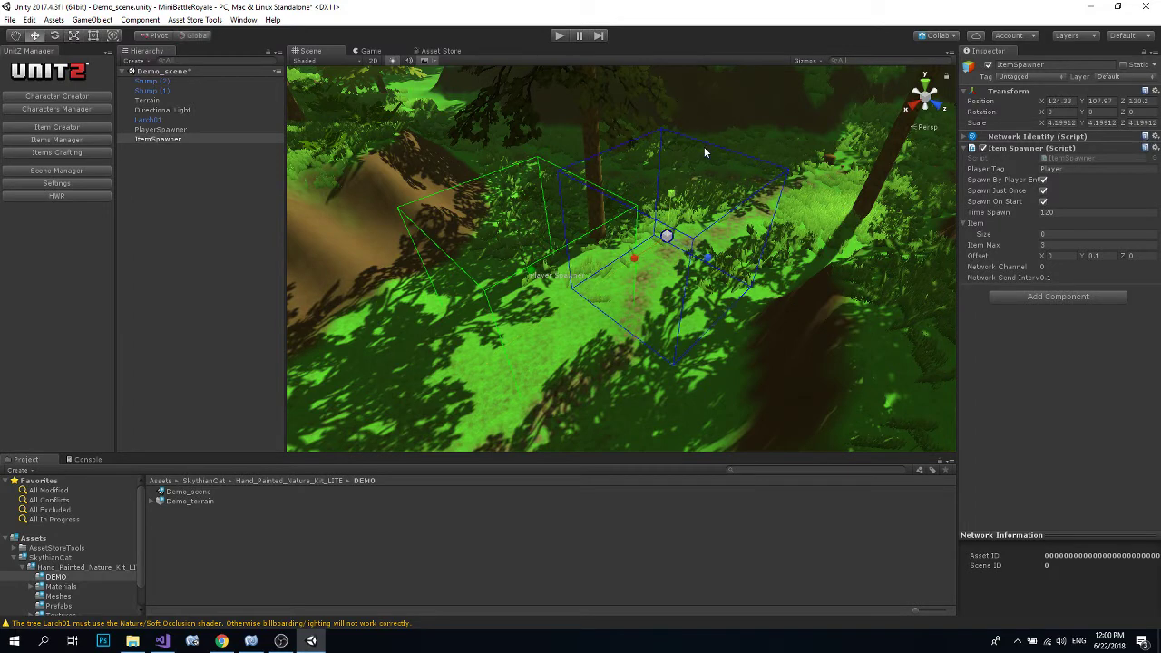
mouse_move(675, 212)
mouse_down()
mouse_move(666, 278)
mouse_move(666, 207)
mouse_up()
click(670, 127)
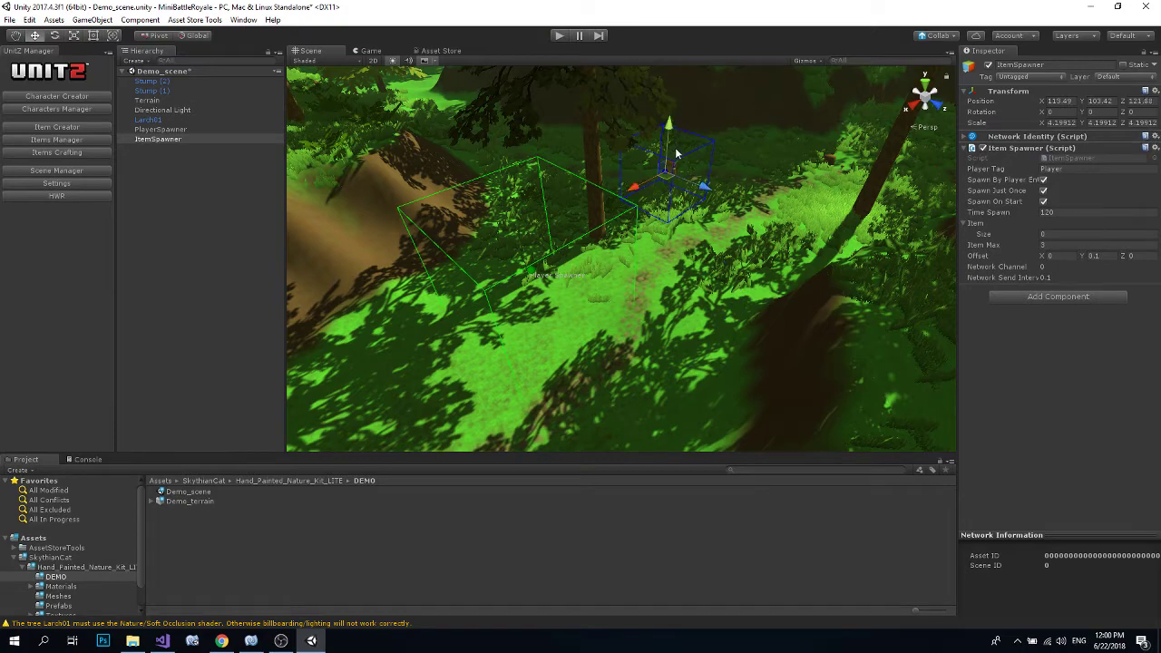
click(668, 175)
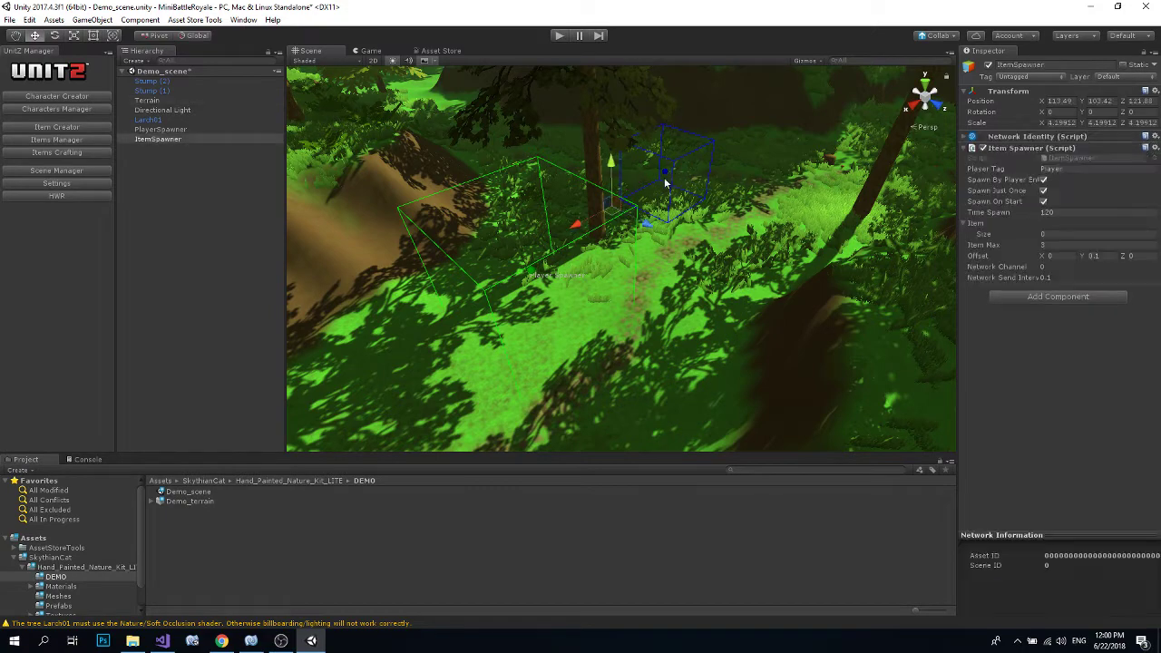
mouse_move(668, 175)
alt+mouse_down()
mouse_move(689, 175)
mouse_move(602, 139)
mouse_move(605, 203)
alt+mouse_up()
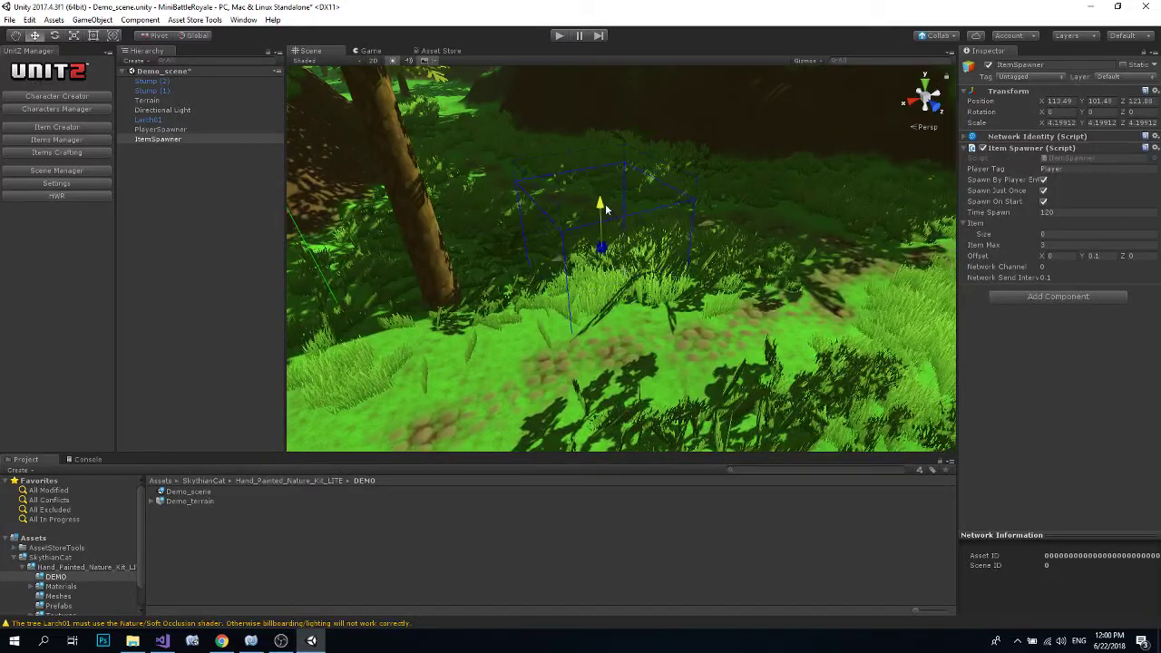
click(880, 235)
- Change the Terrain's tag from Untagged to Finish
alt+drag(689, 181, 764, 144)
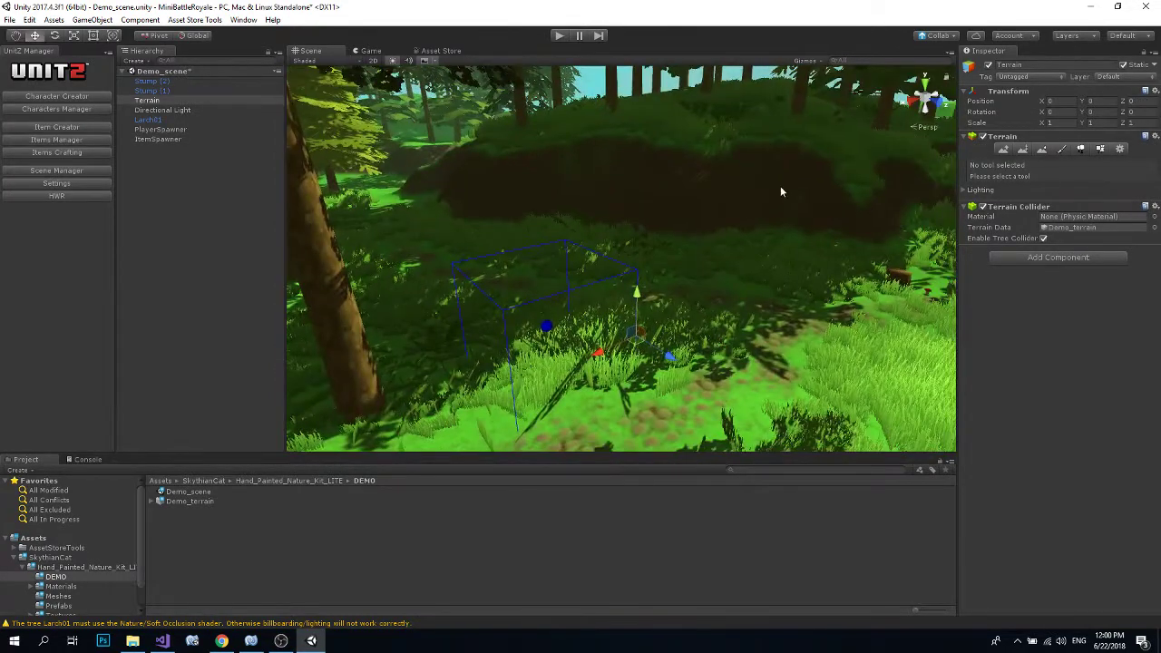
click(1056, 78)
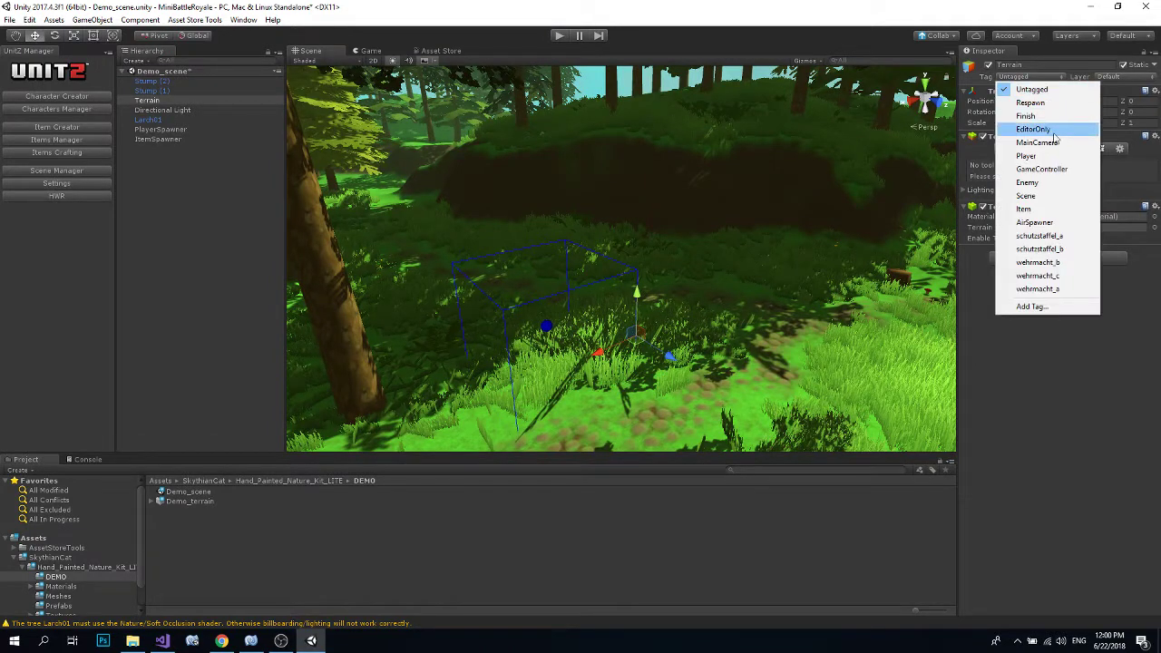
click(1026, 116)
alt+drag(635, 272, 676, 258)
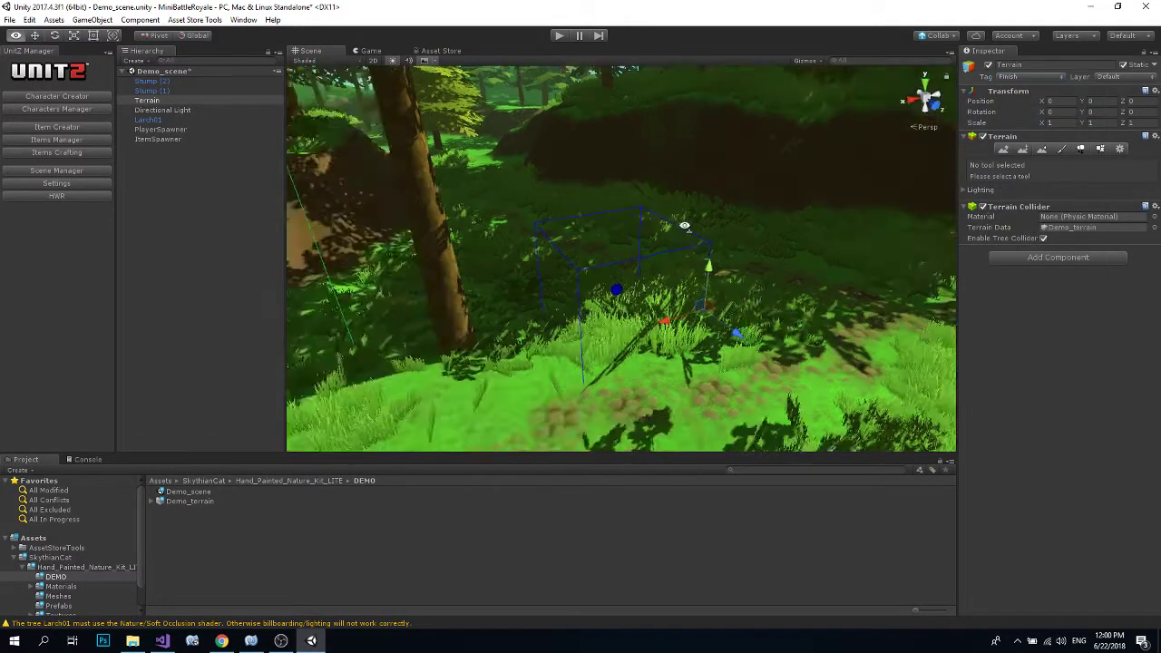
click(705, 261)
- Set the ItemSpawner's item count to 3
key(f)
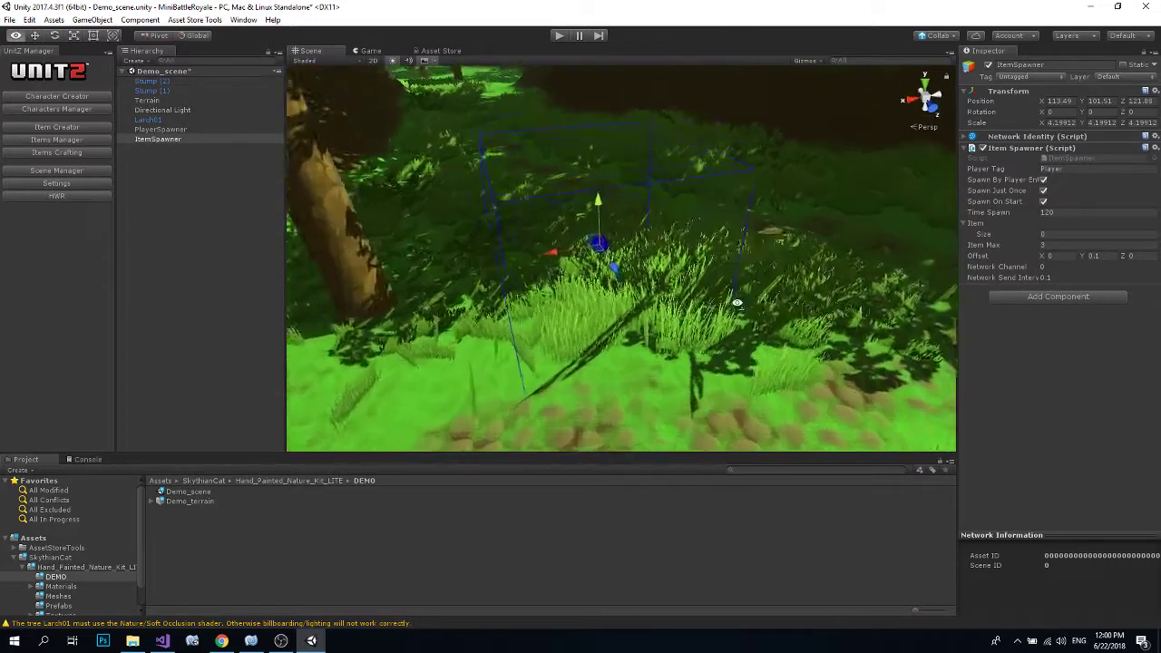
click(1066, 234)
text(3)
key(Return)
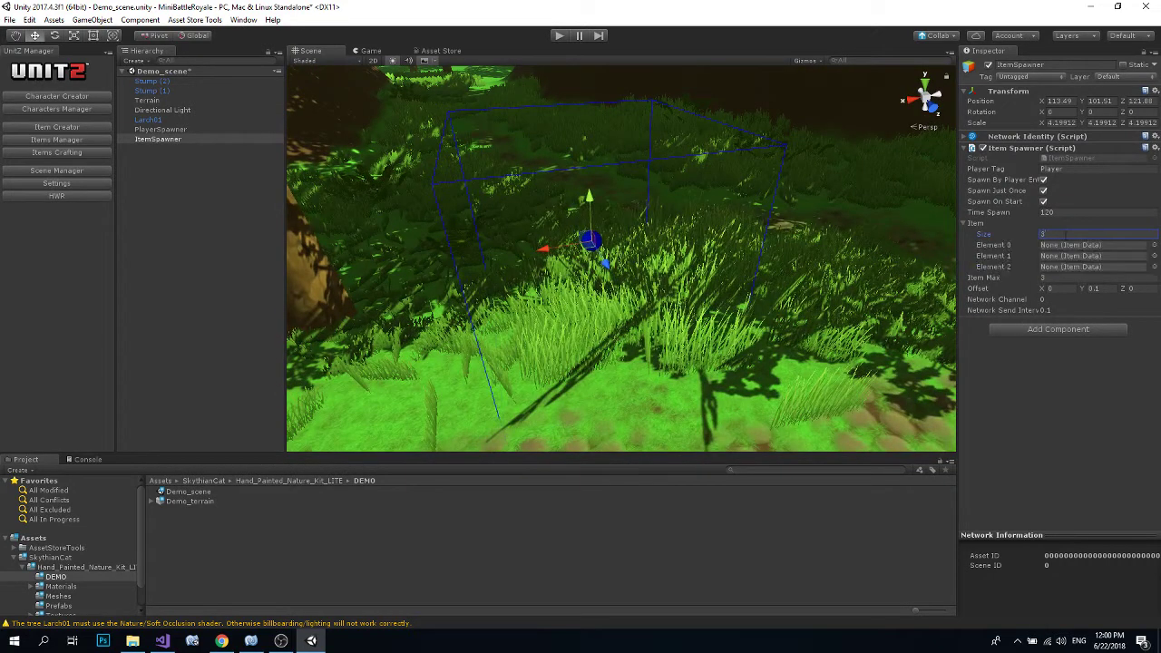
- Assign MachineGun_Drop, Pistol_Drop and MiniGun_Drop to item slots 0–2 from the UnitZ Items Manager
click(73, 140)
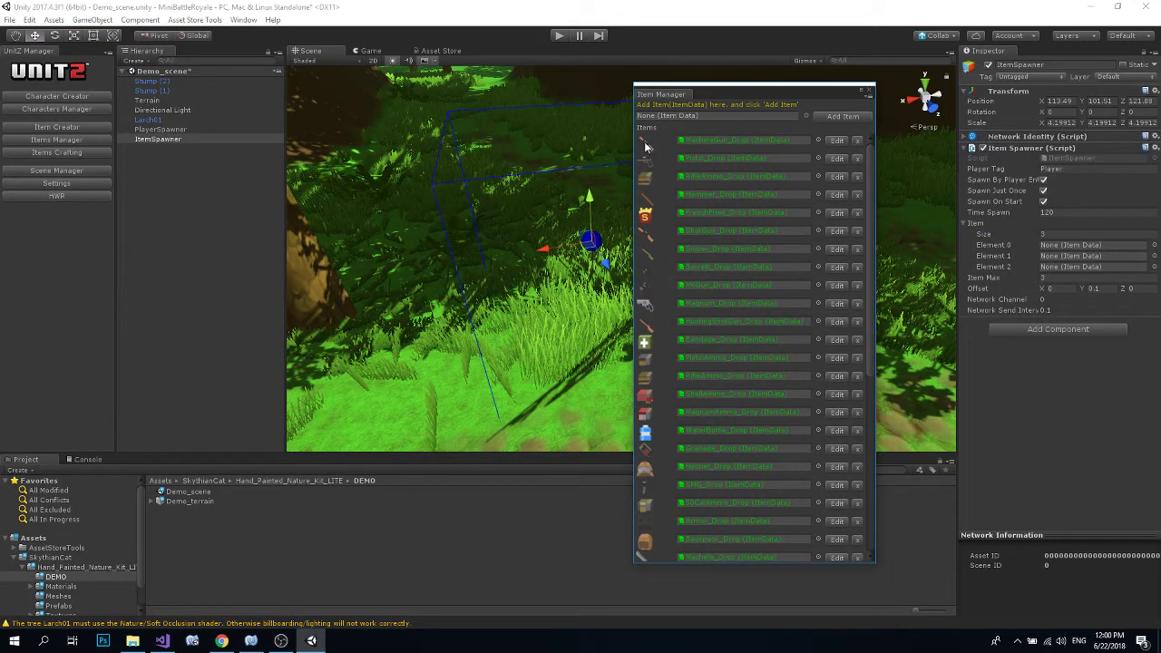
drag(644, 141, 1093, 244)
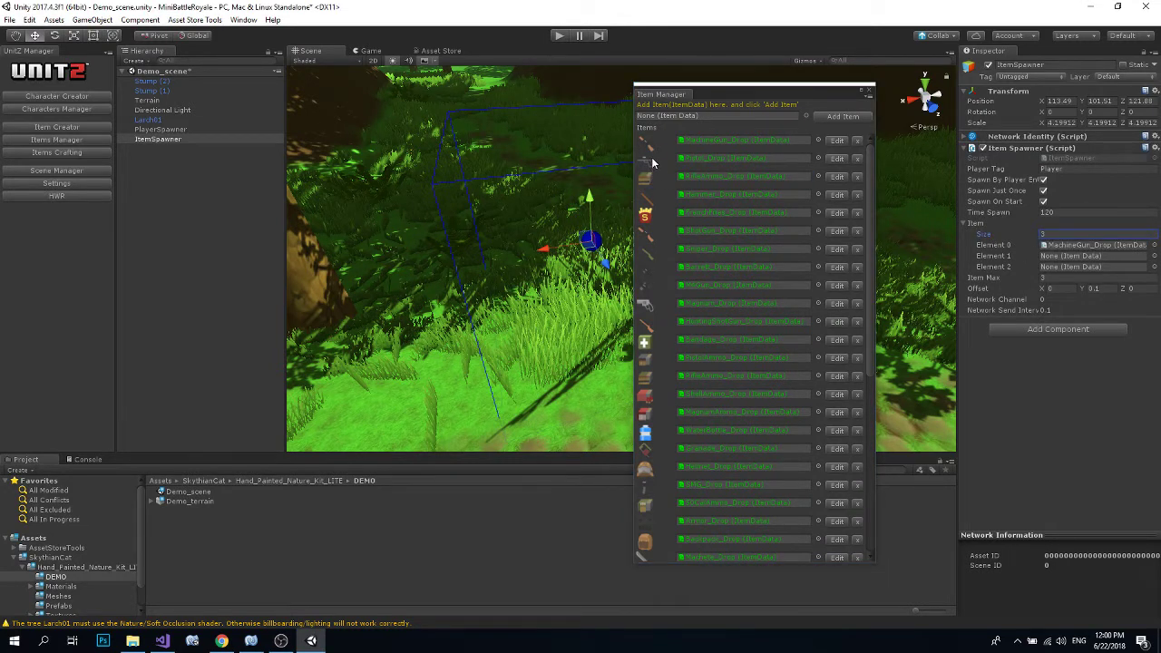
click(646, 164)
drag(889, 230, 1093, 255)
scroll(667, 317, down, 2)
scroll(651, 381, down, 1)
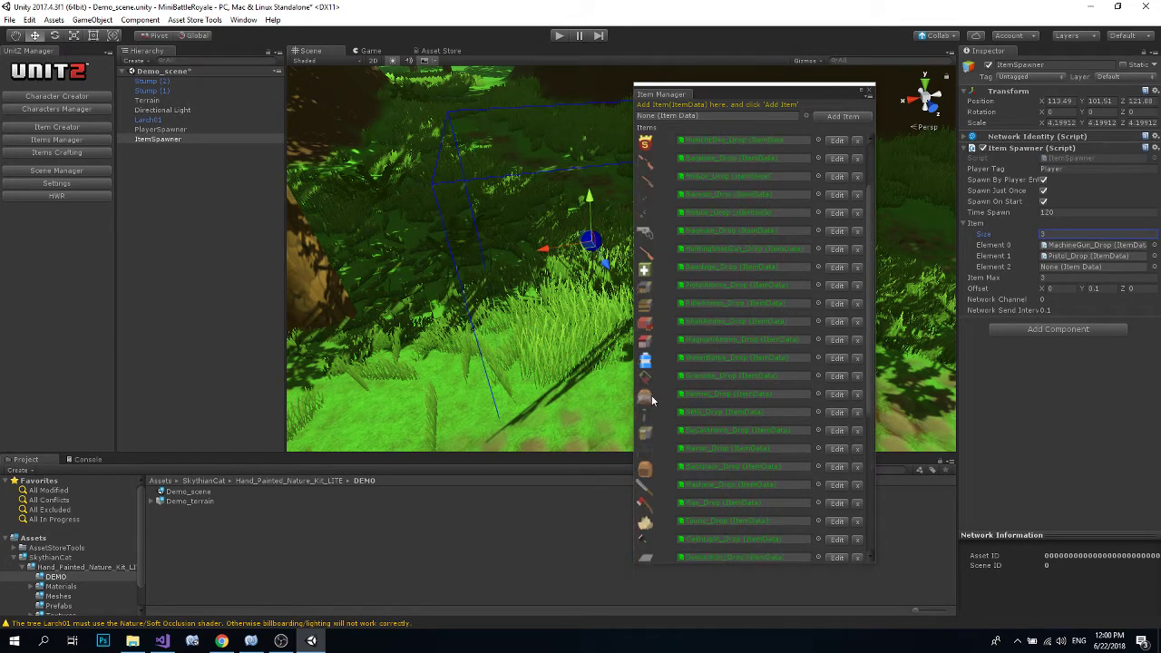
scroll(646, 220, up, 1)
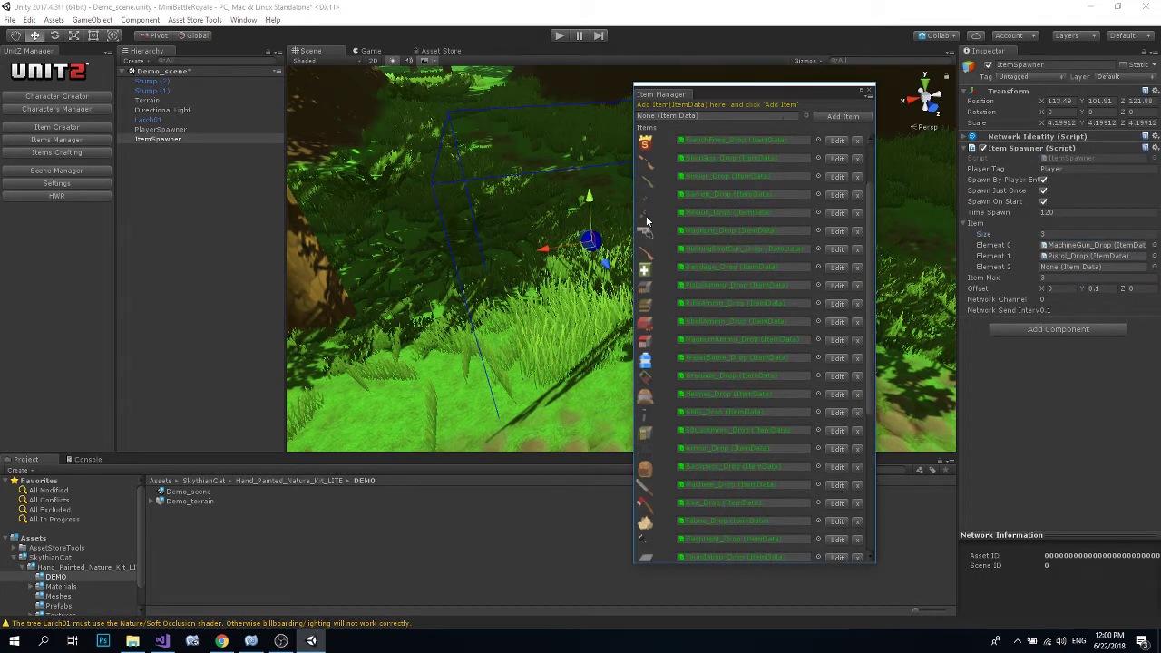
drag(646, 220, 1092, 267)
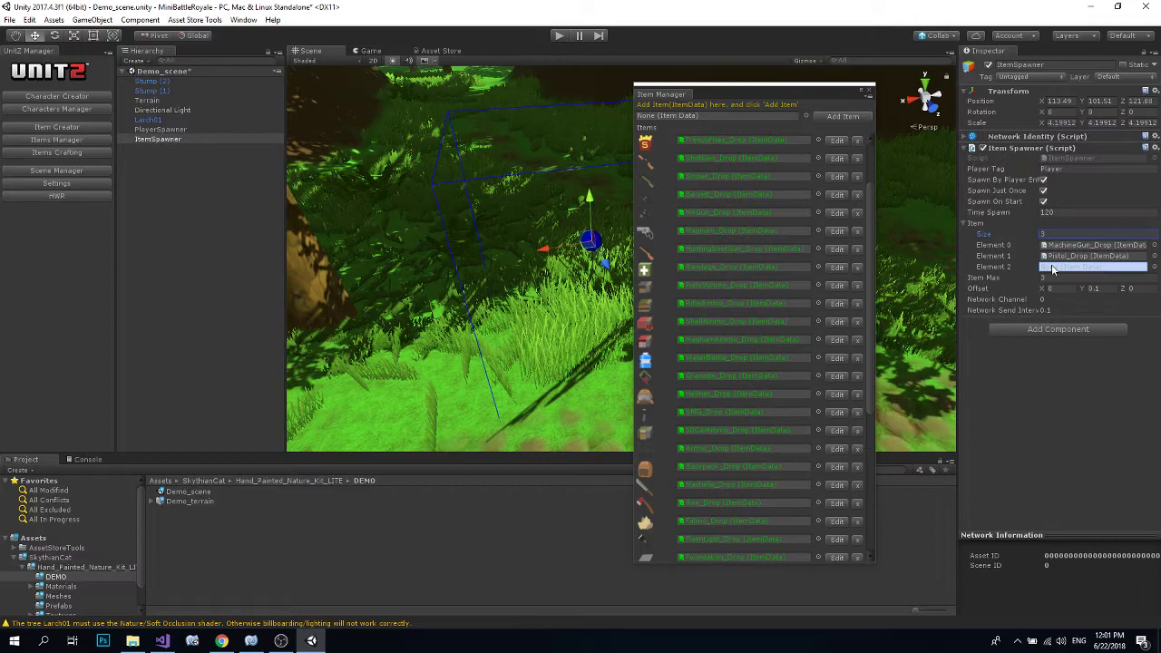
click(870, 91)
mouse_move(787, 200)
right_down()
mouse_move(836, 188)
mouse_move(835, 174)
mouse_move(821, 181)
right_up()
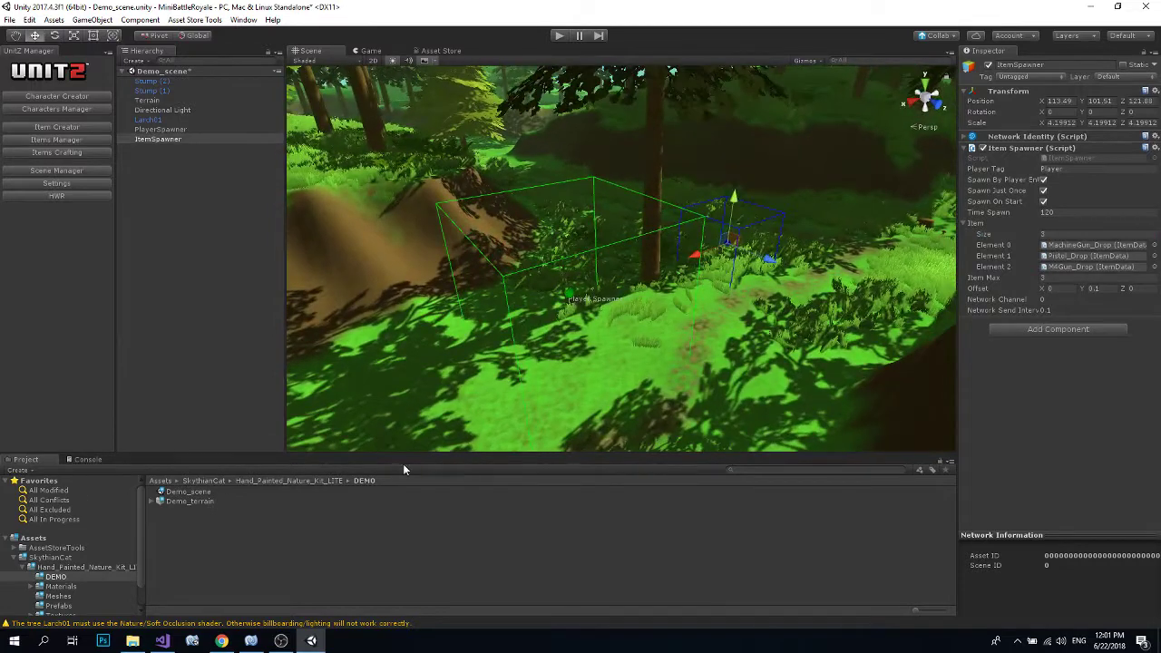
- Find the SpectreCamera prefab by searching 'spec' and drop it into the scene
text(spec)
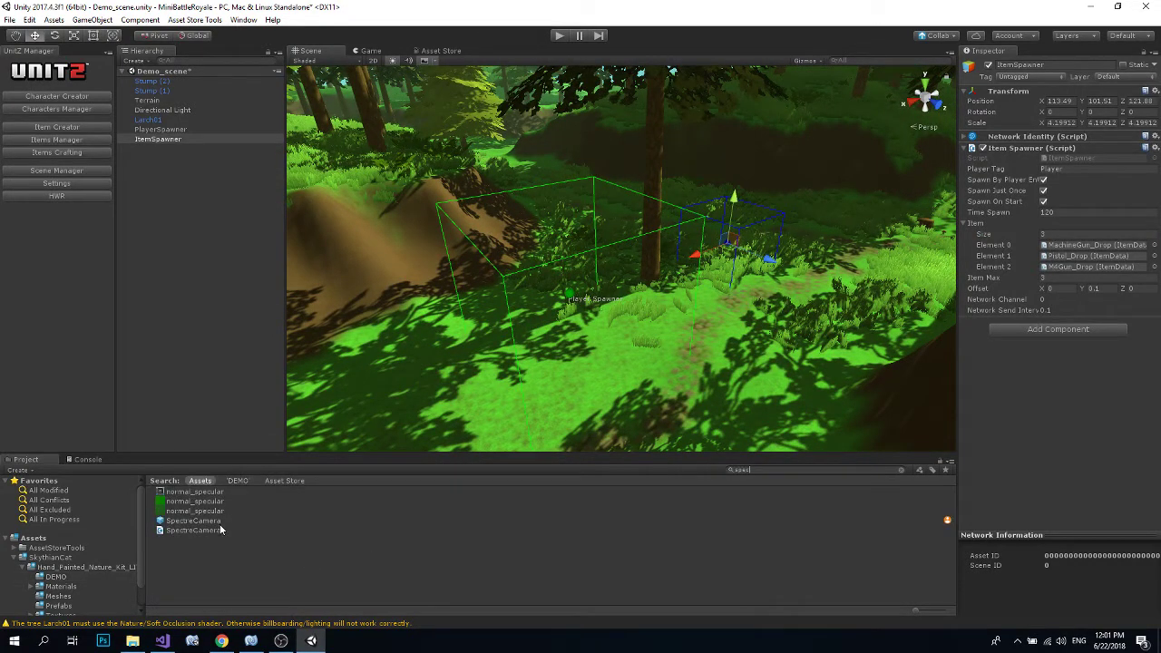
click(205, 521)
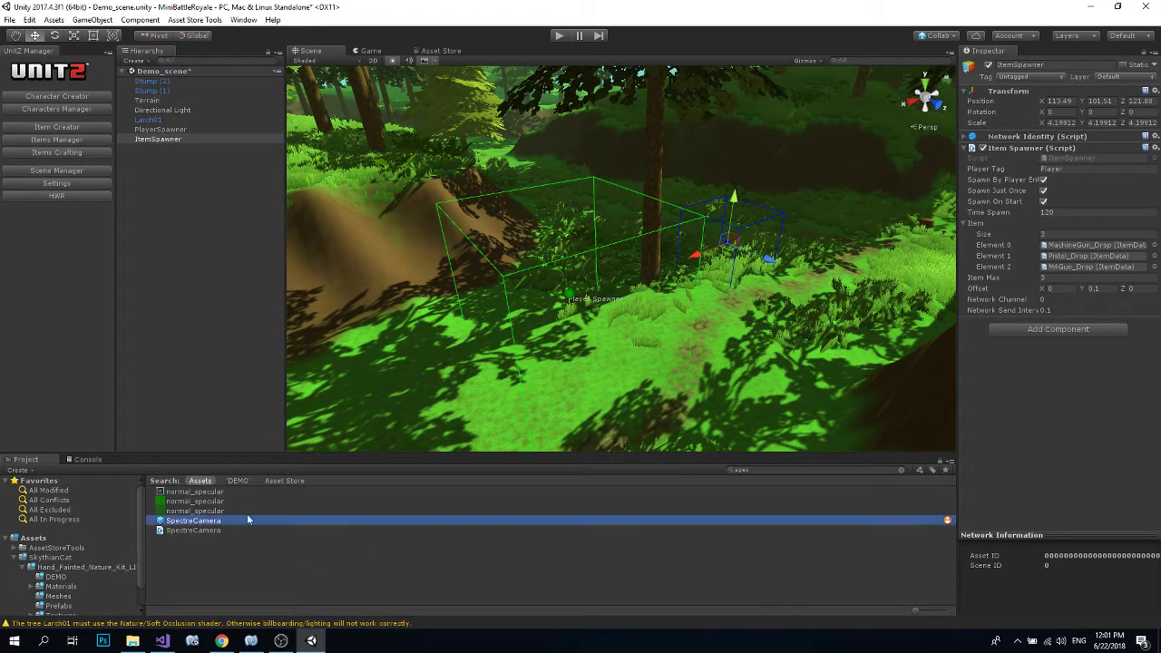
drag(248, 520, 521, 272)
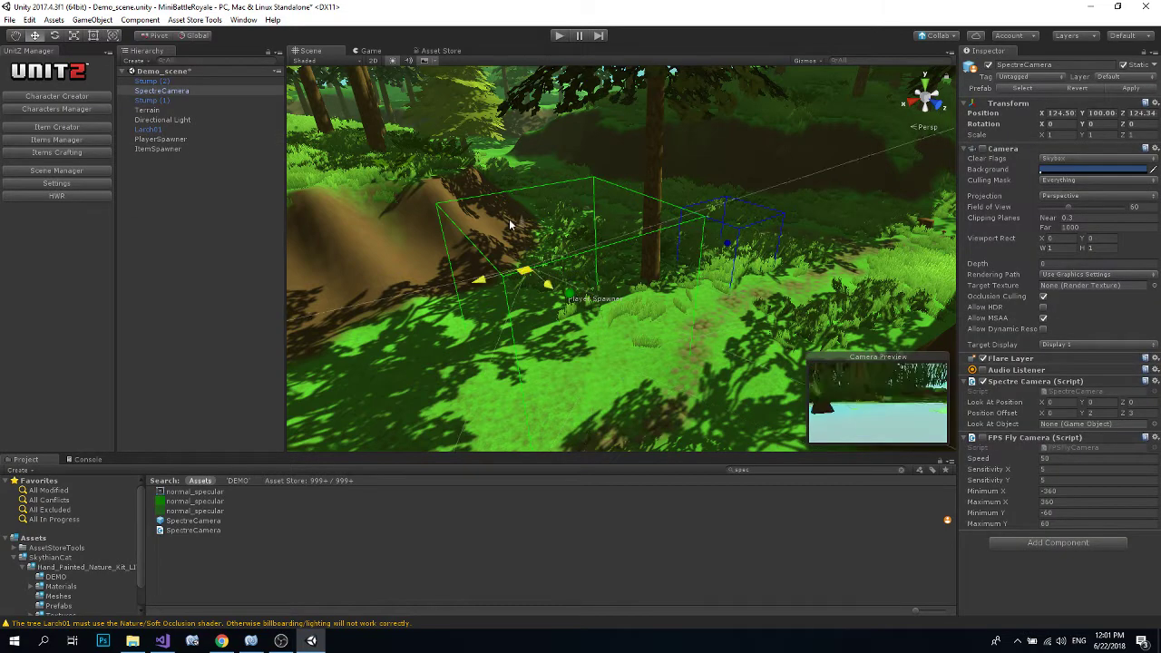
mouse_move(511, 224)
alt+mouse_down()
mouse_move(677, 226)
mouse_move(544, 236)
alt+mouse_up()
- Save Demo_scene and select its asset in the DEMO folder
click(198, 150)
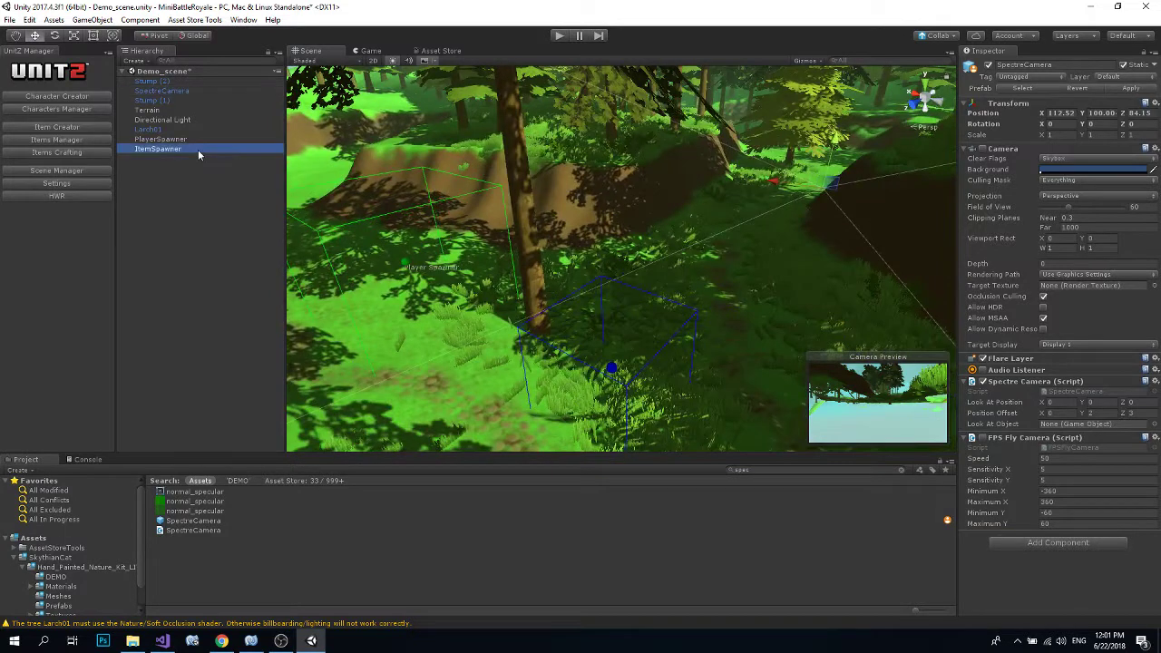
click(206, 288)
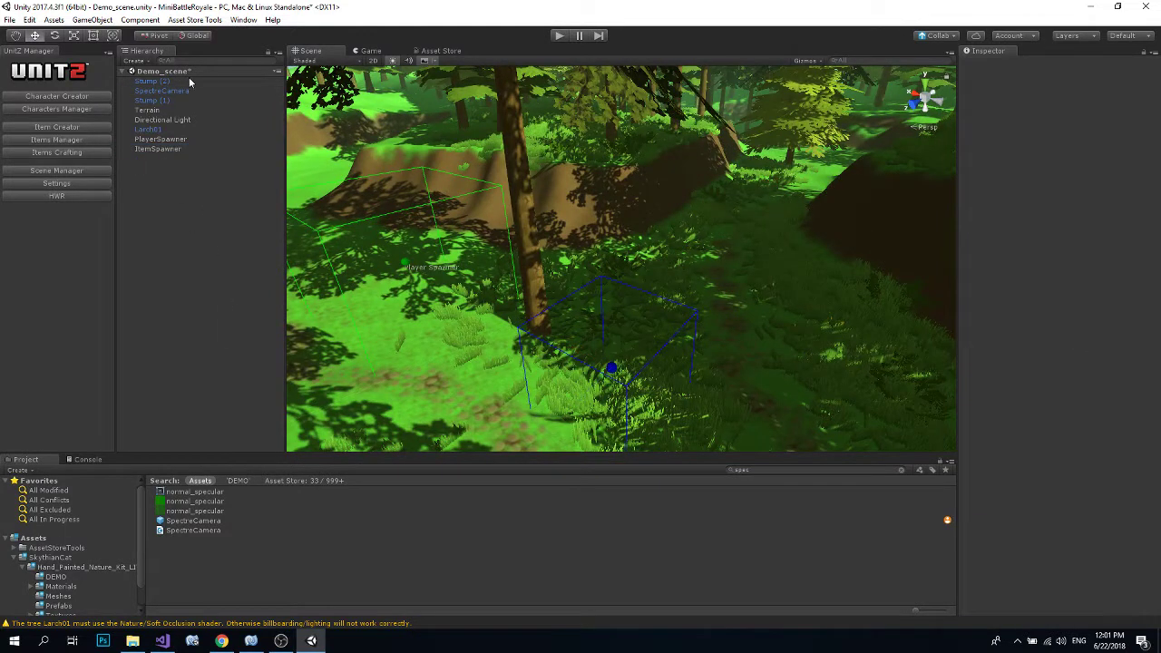
click(9, 19)
click(27, 61)
click(56, 576)
click(188, 491)
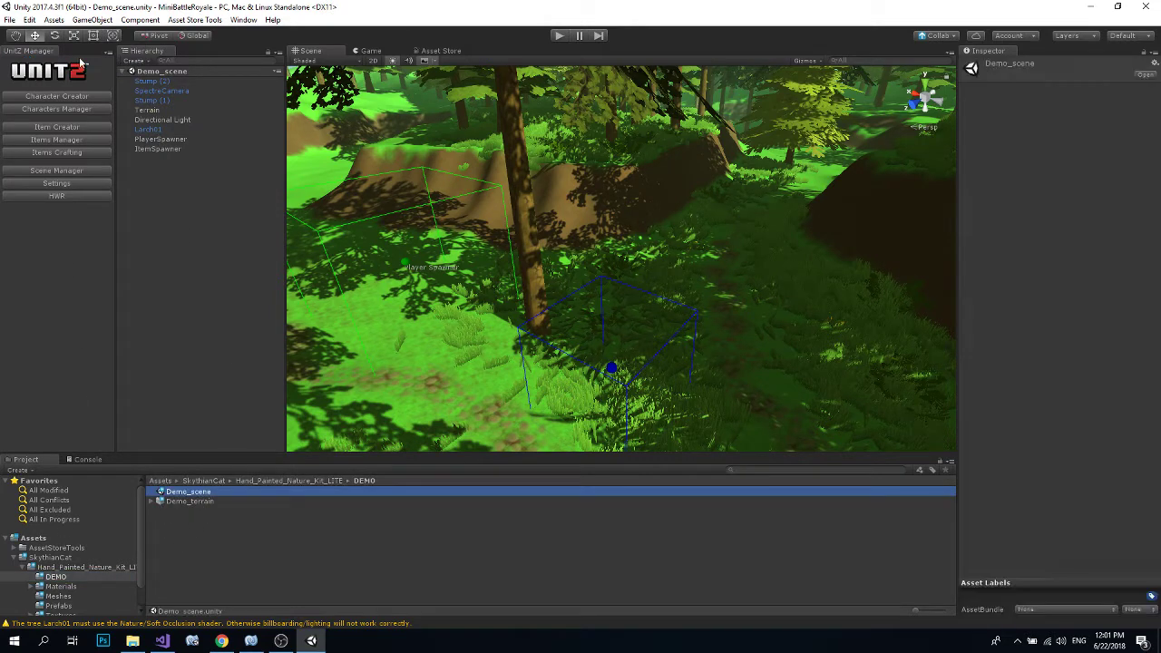
click(9, 19)
- Add Demo_scene to Build Settings as scene index 3 and close the window
mouse_move(30, 19)
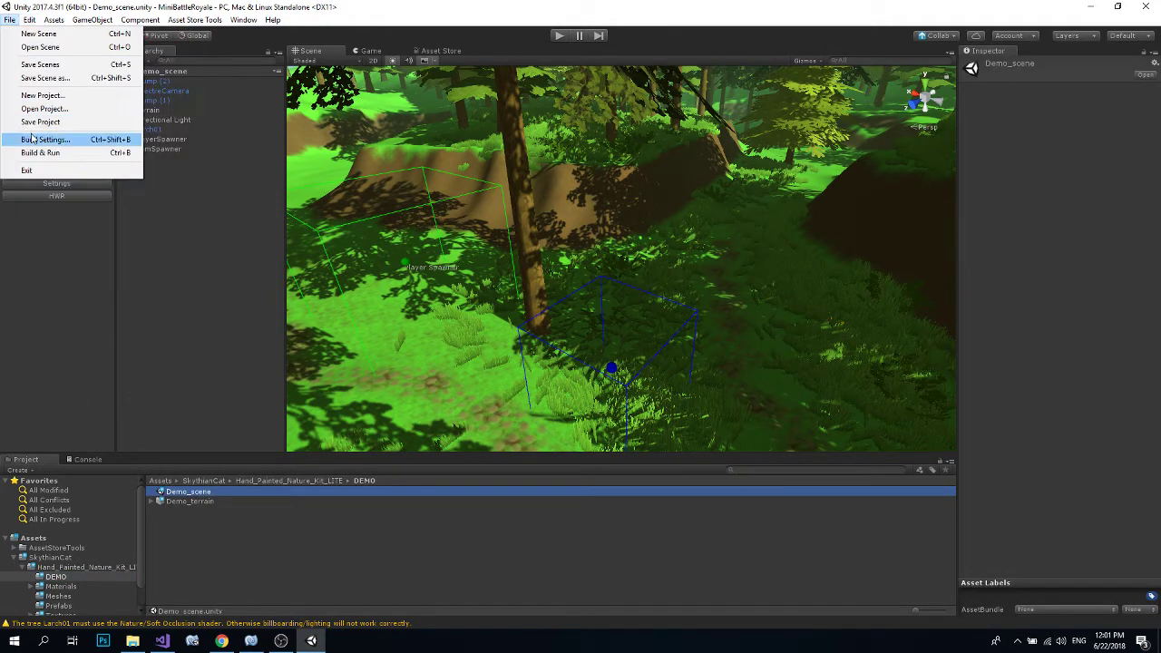
click(55, 140)
drag(493, 146, 636, 132)
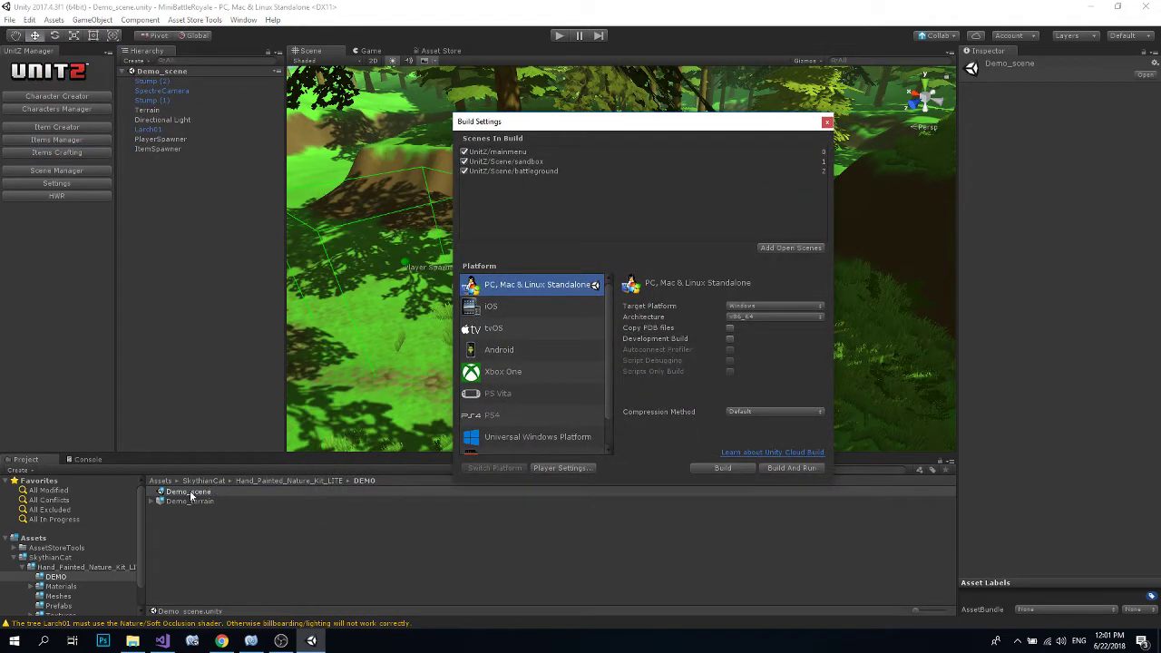
drag(191, 496, 624, 227)
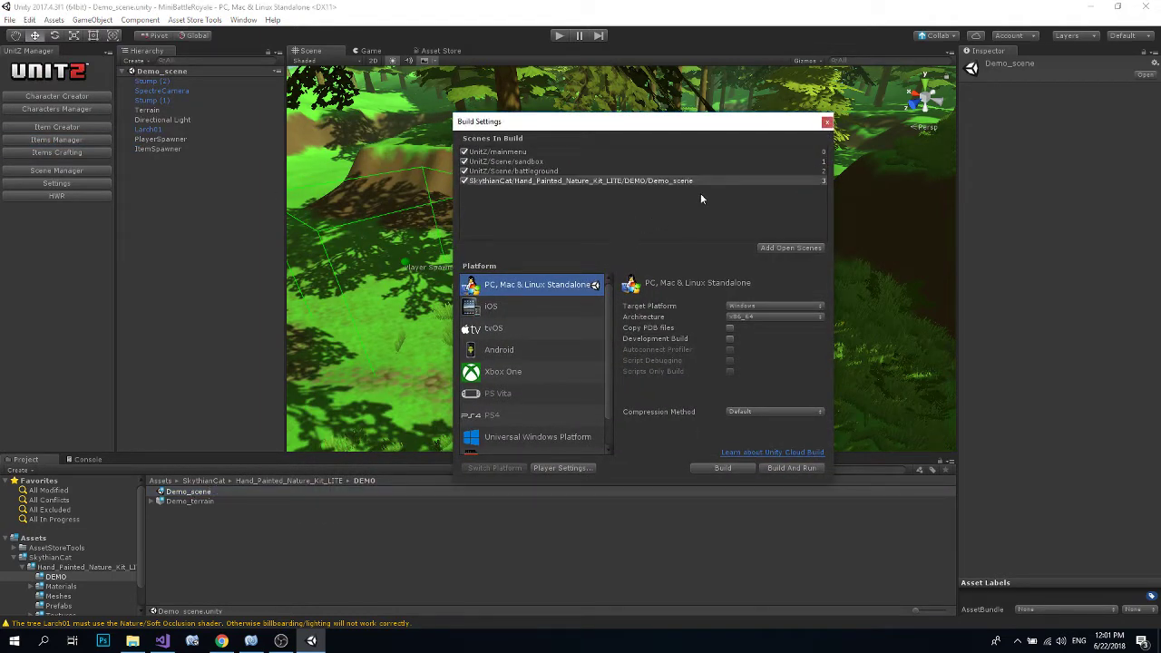
drag(780, 121, 748, 116)
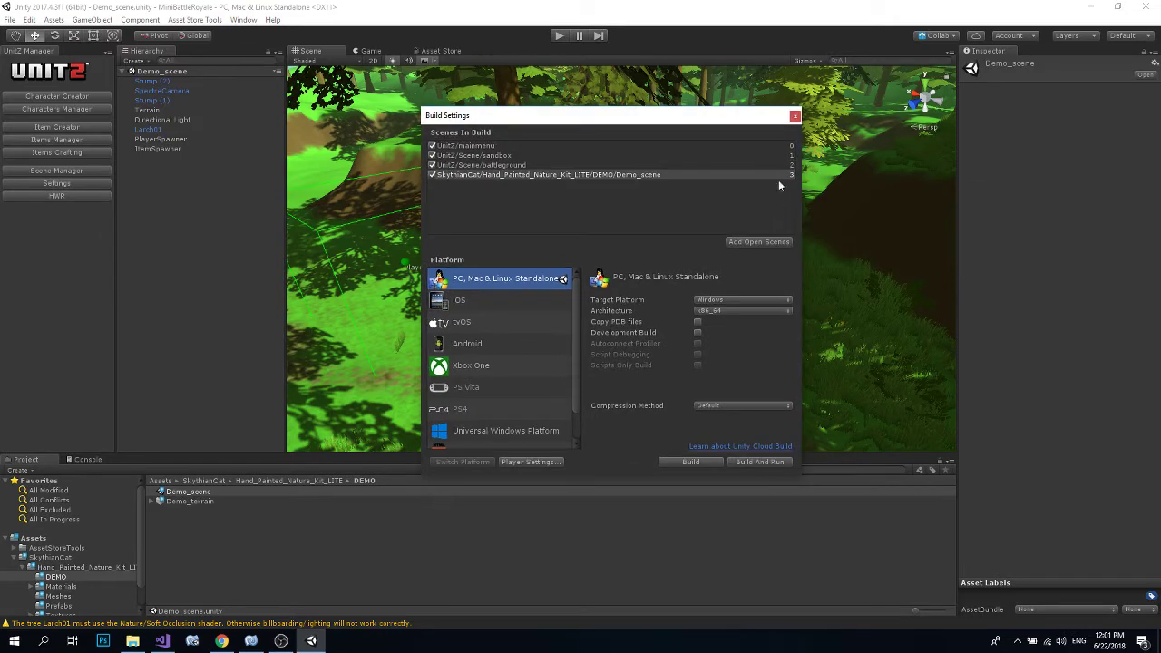
click(795, 117)
right_drag(658, 213, 777, 227)
- Save the scene, open the UnitZ Scene Manager, and copy the Demo_scene asset name
click(10, 19)
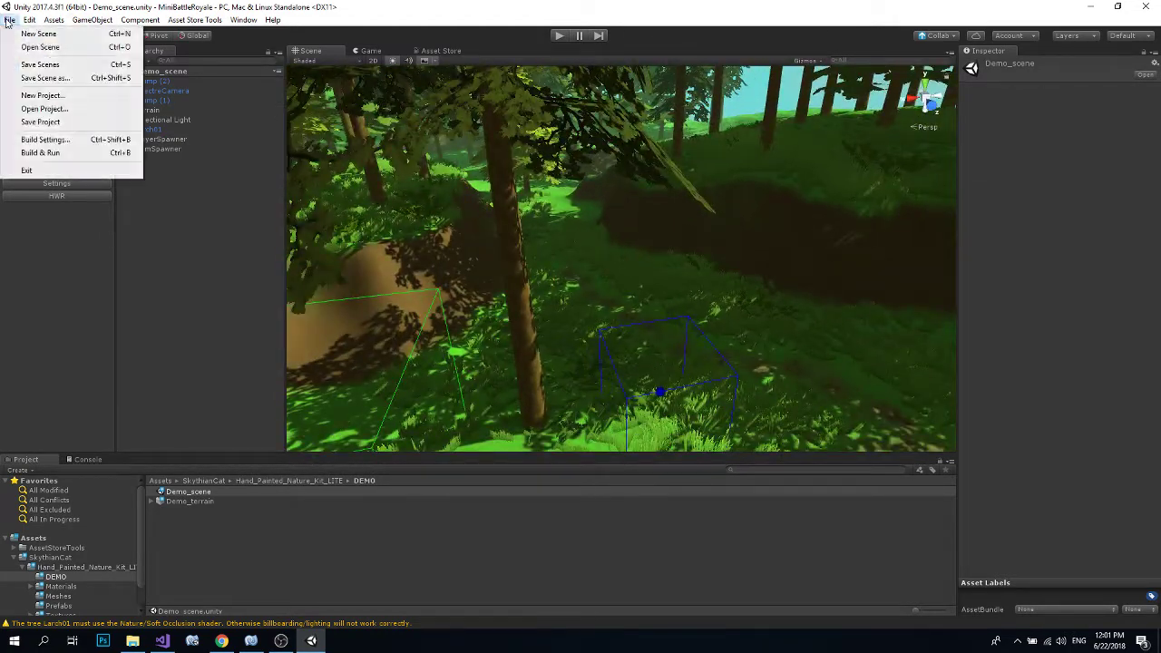
click(28, 64)
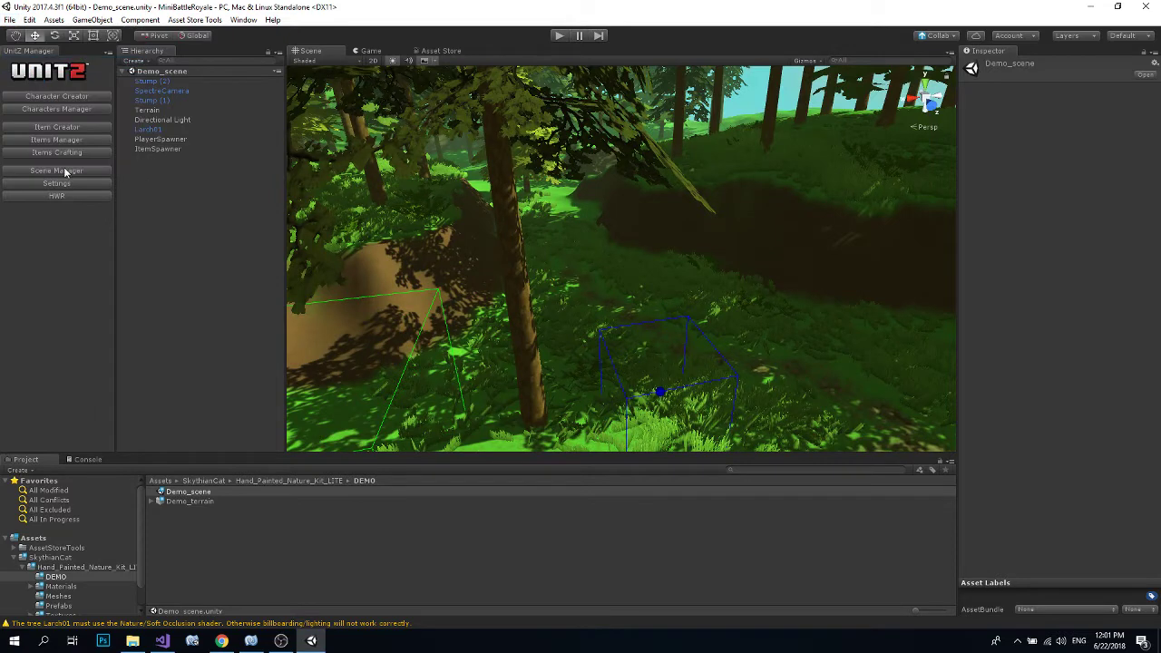
click(56, 170)
click(207, 492)
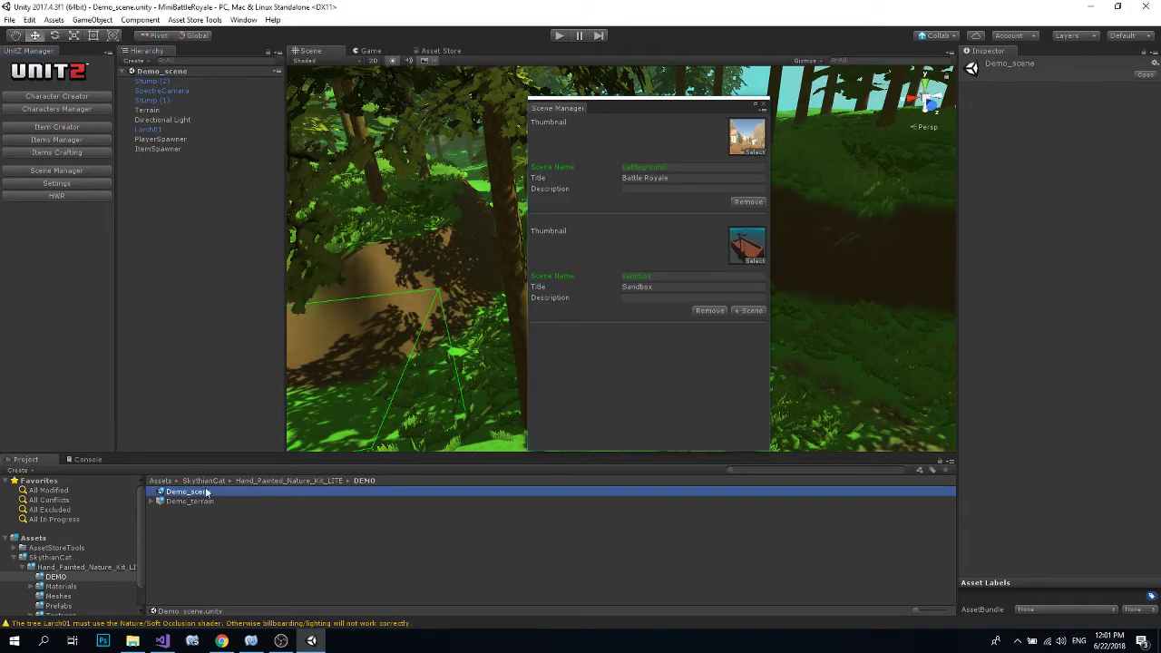
click(225, 494)
right_click(201, 491)
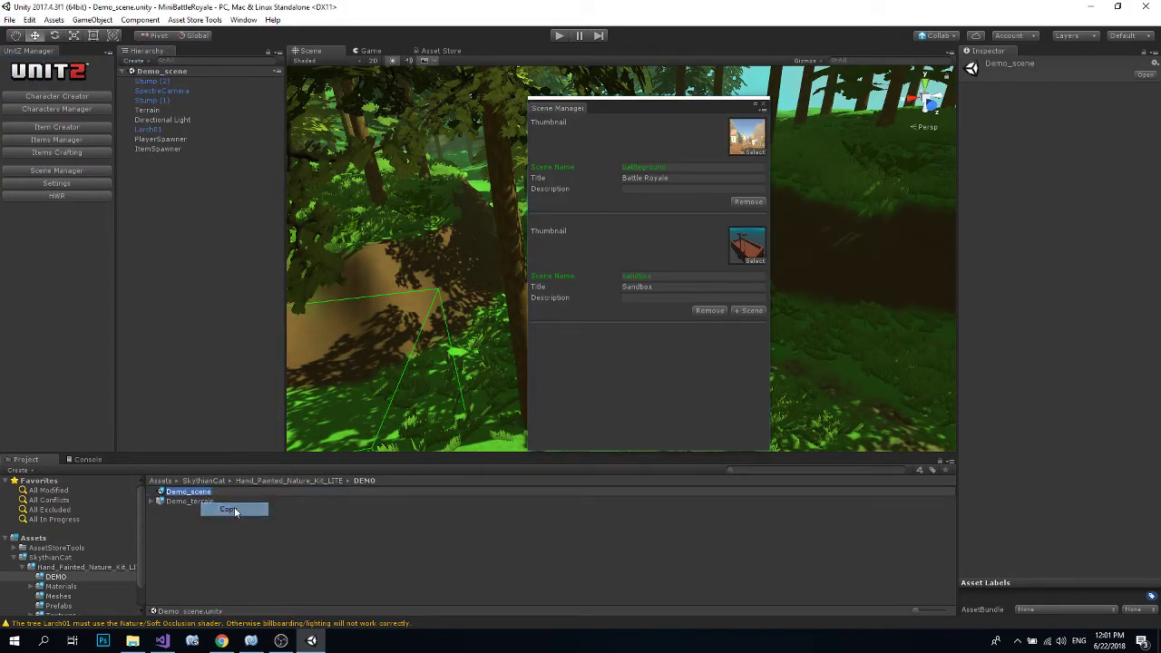
click(222, 509)
- Add a scene entry for Demo_scene titled Forest with description 'Just for test!'
click(750, 311)
click(657, 384)
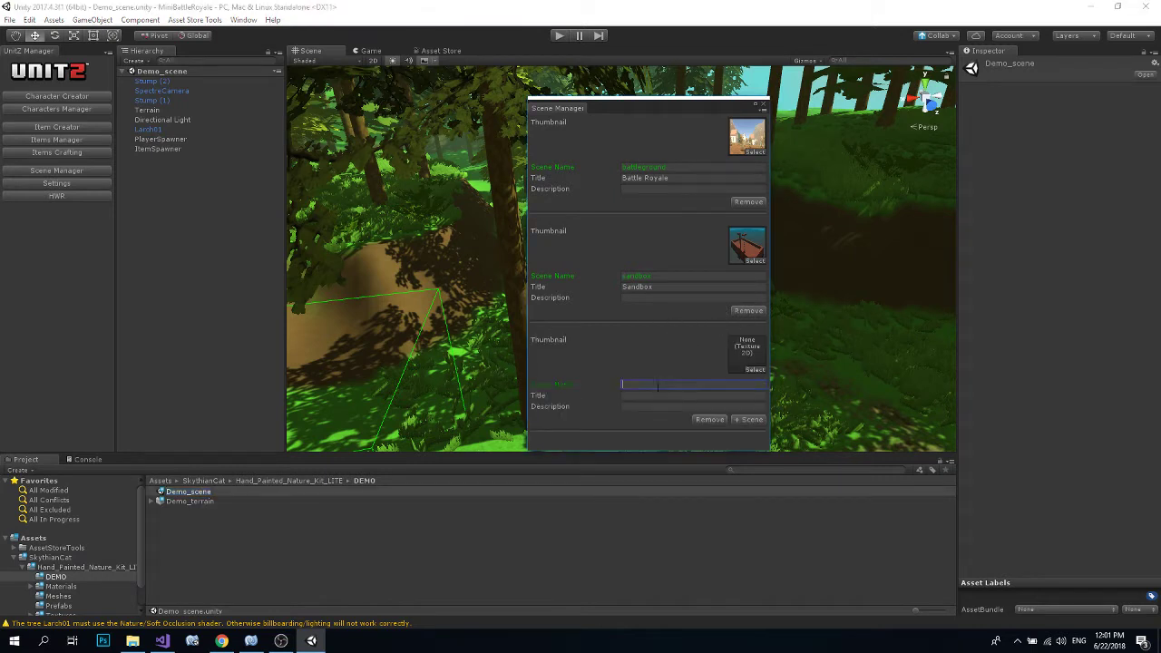
right_click(656, 385)
click(682, 422)
click(655, 396)
text(Forest)
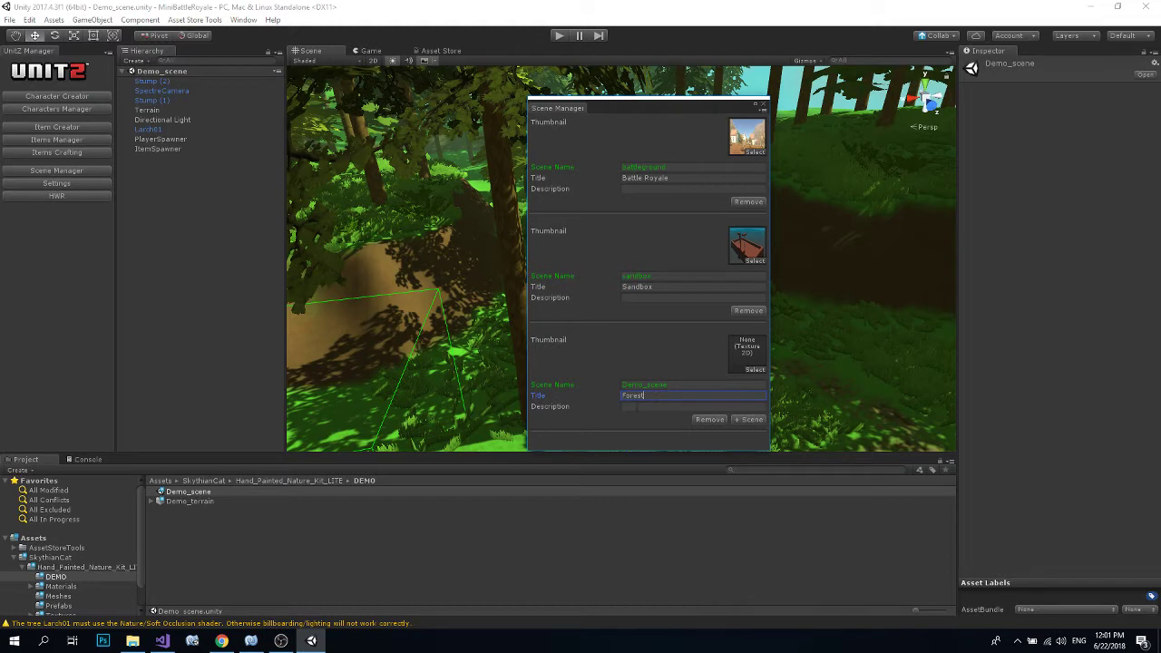
click(634, 408)
text(Just for test)
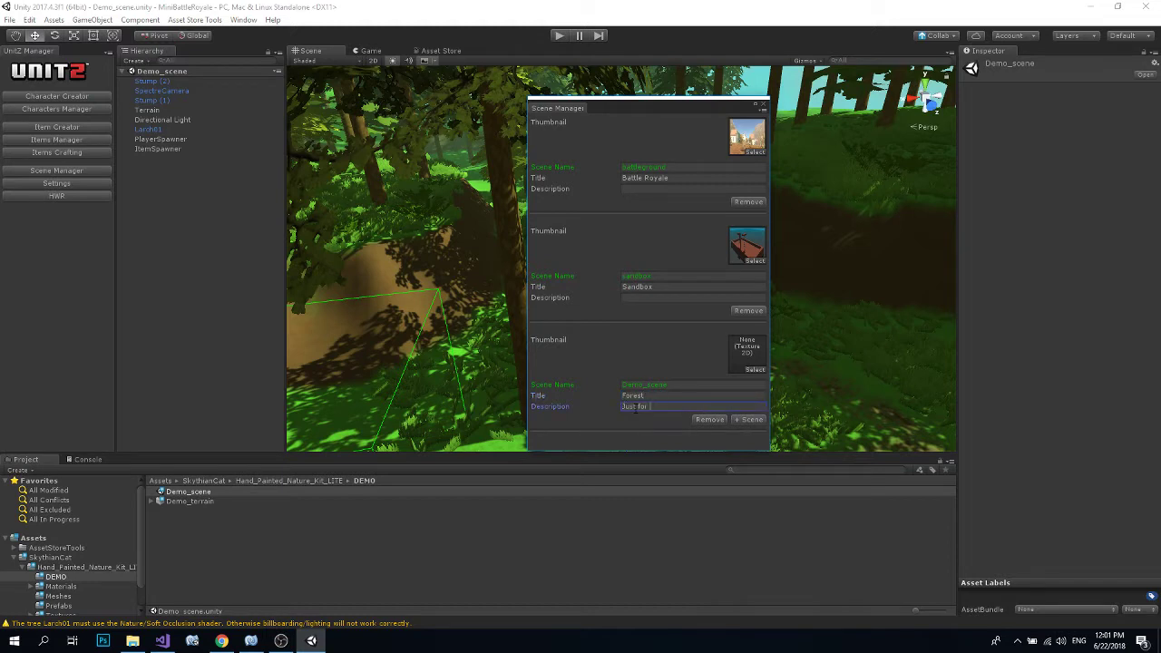
- Choose colored_grass as the Forest level's thumbnail
click(740, 370)
scroll(752, 322, down, 2)
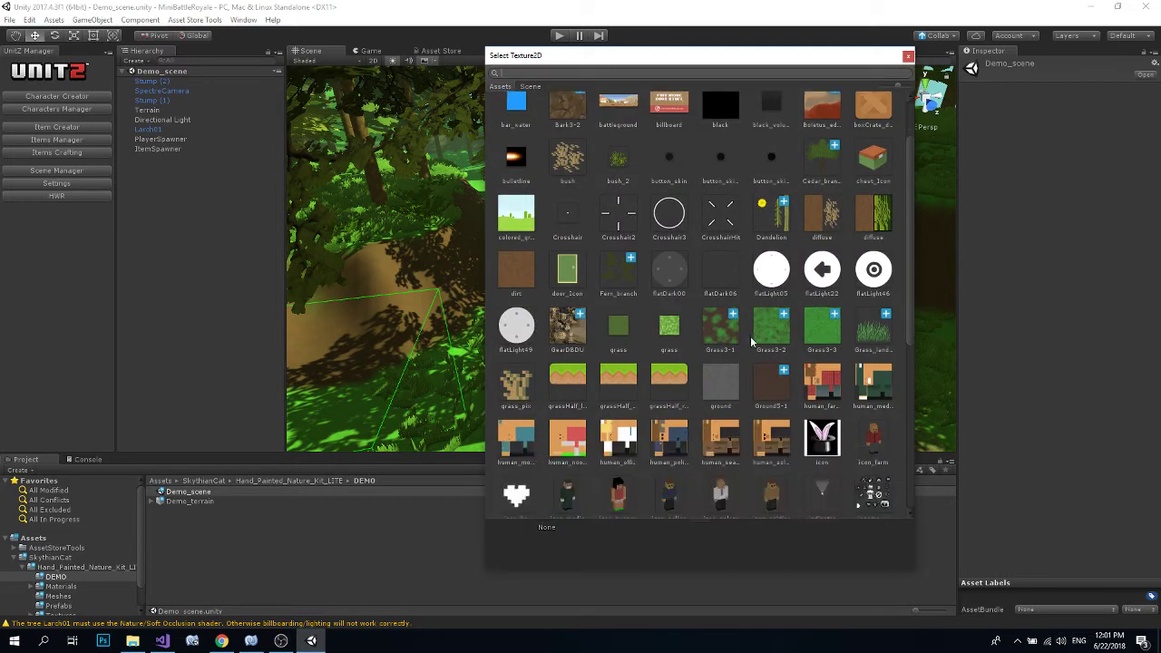
double_click(518, 227)
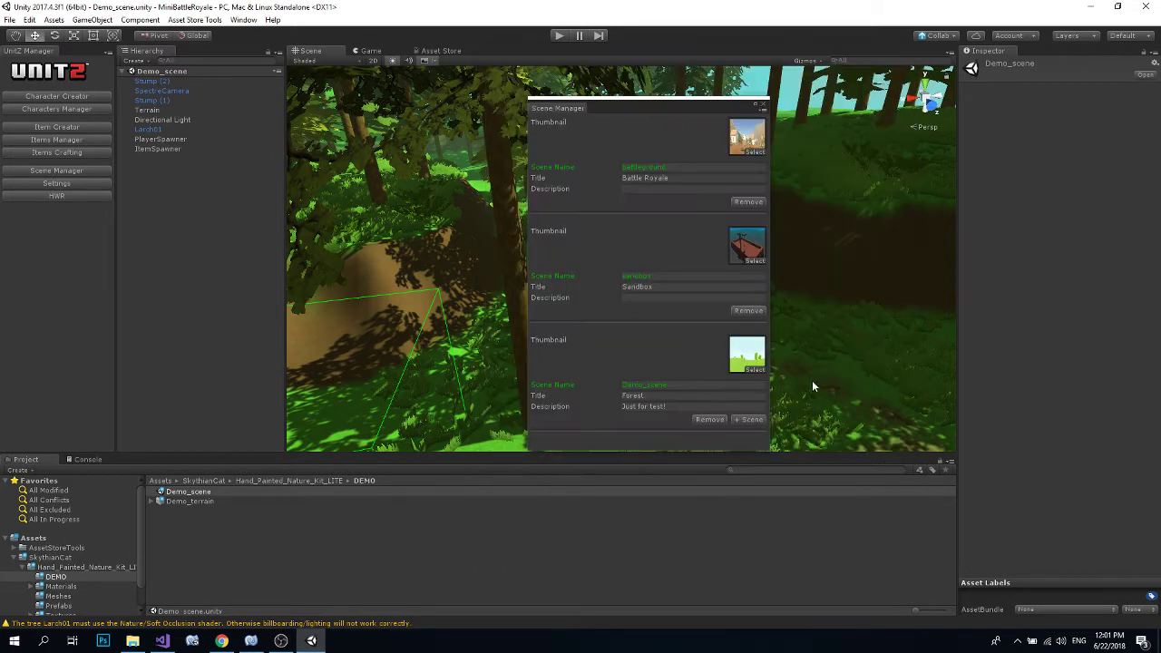
drag(729, 100, 705, 96)
double_click(709, 97)
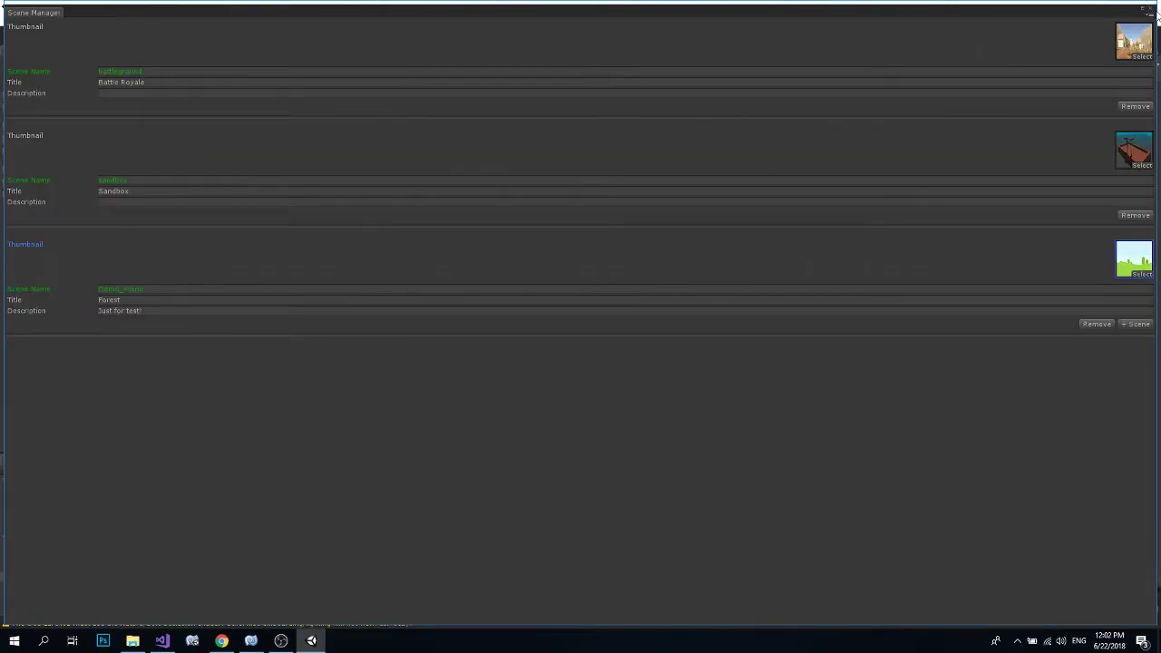
- Close the Scene Manager and open the UnitZ mainmenu scene
click(1149, 11)
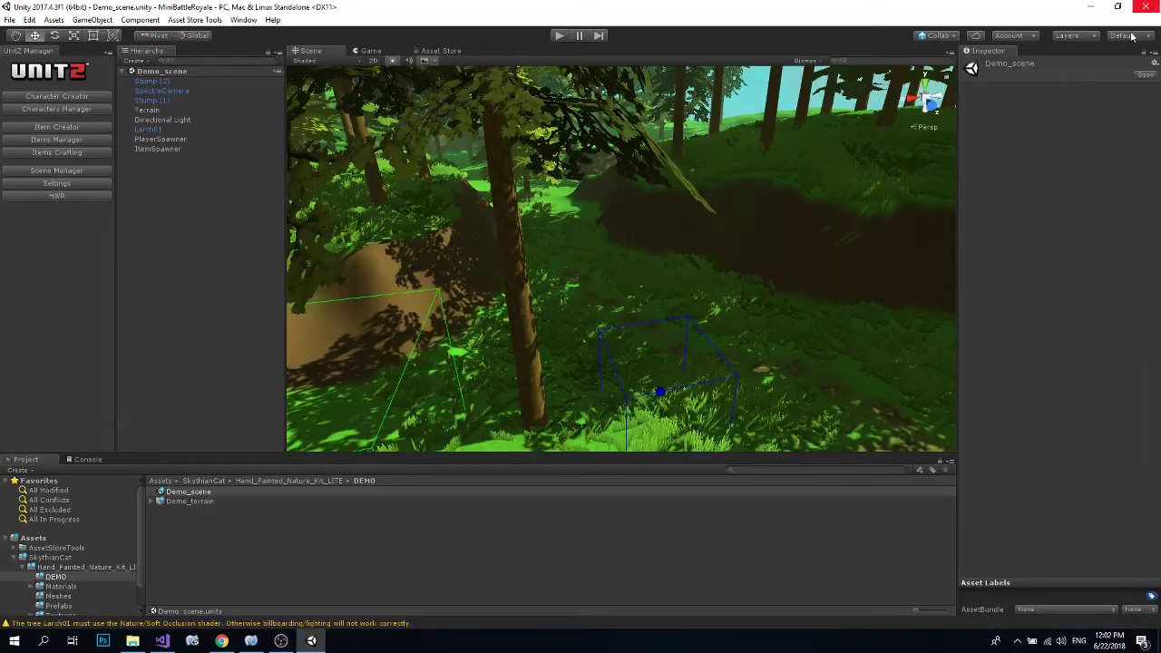
click(15, 558)
click(94, 577)
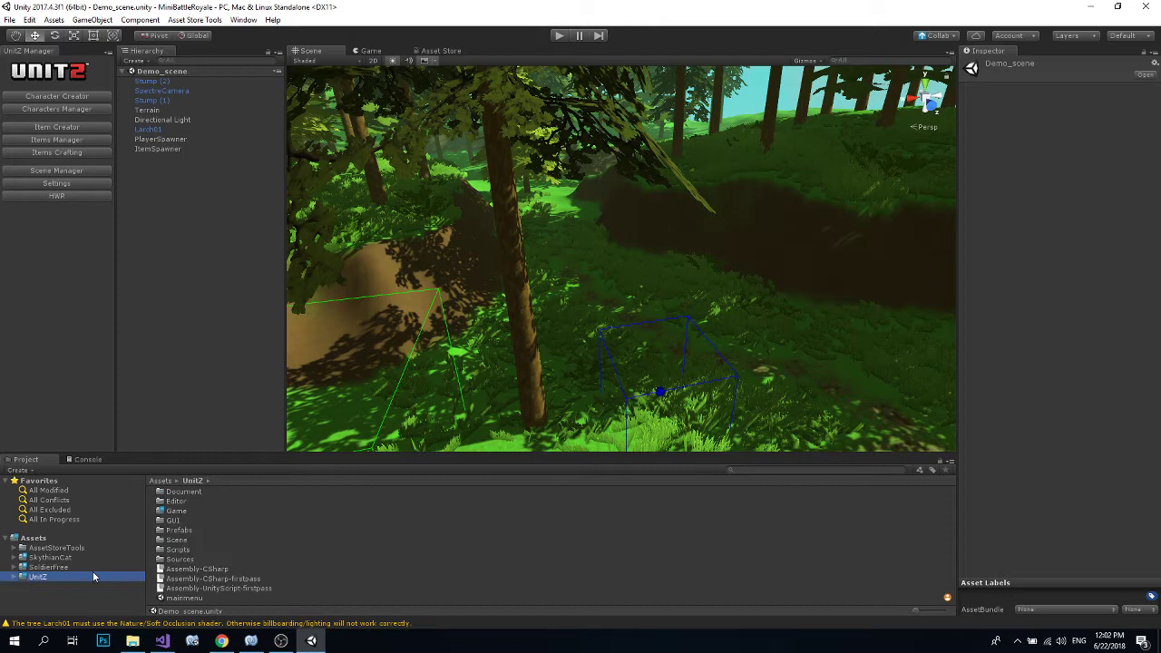
click(181, 599)
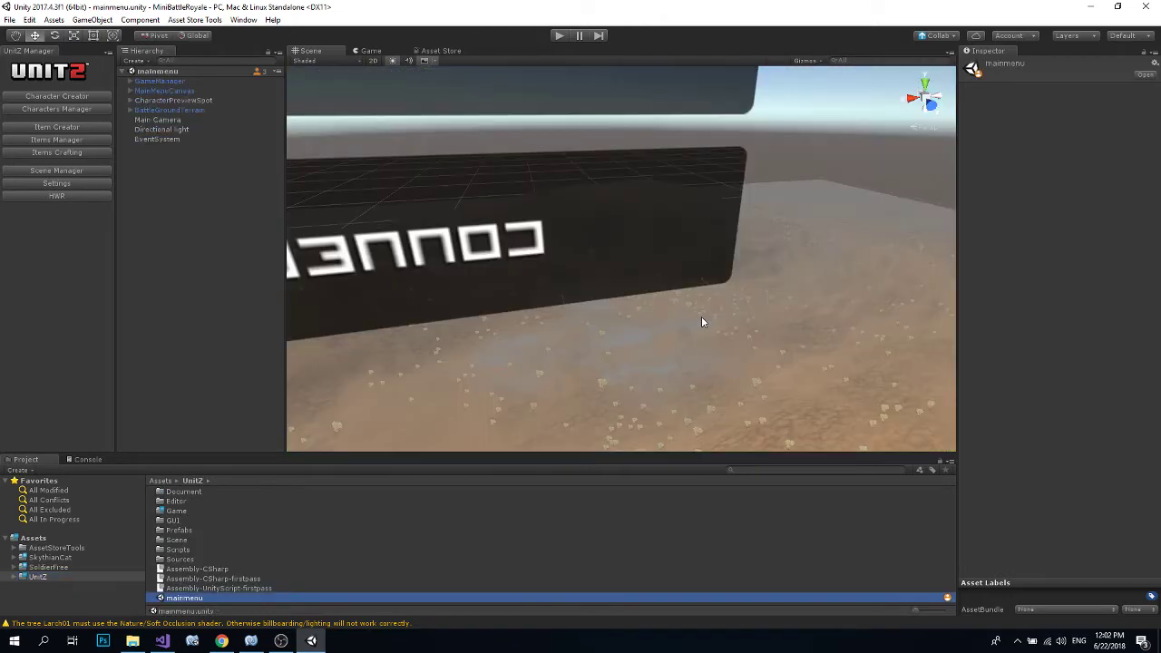
- Play the main menu, create a game, and select the Forest level
click(558, 36)
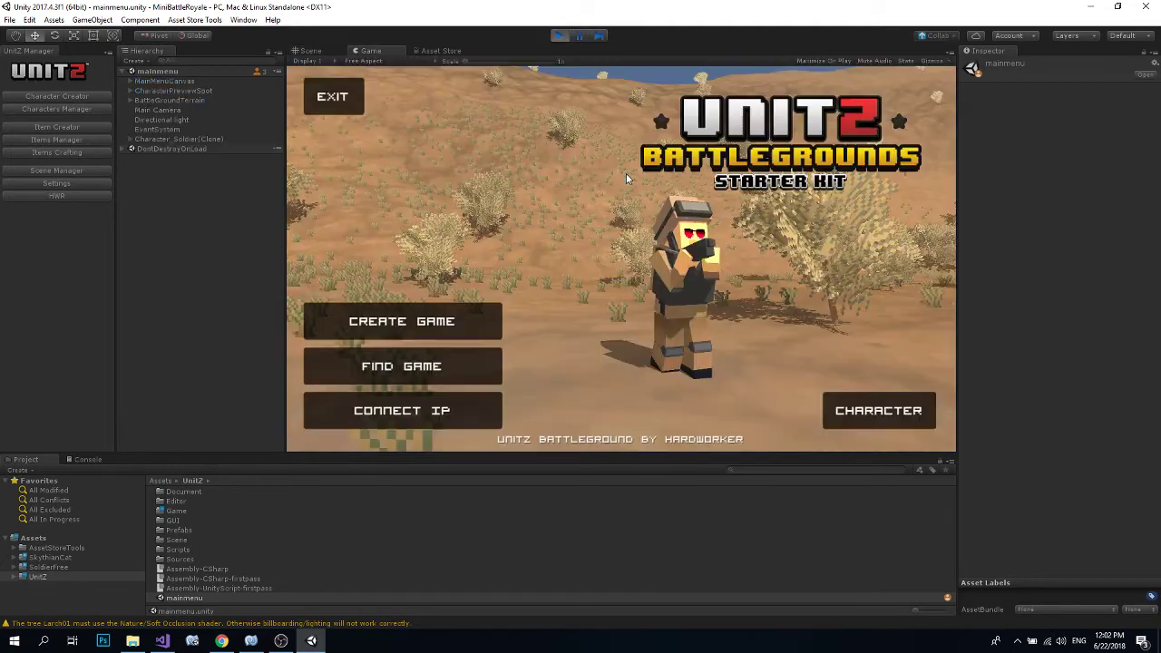
click(458, 320)
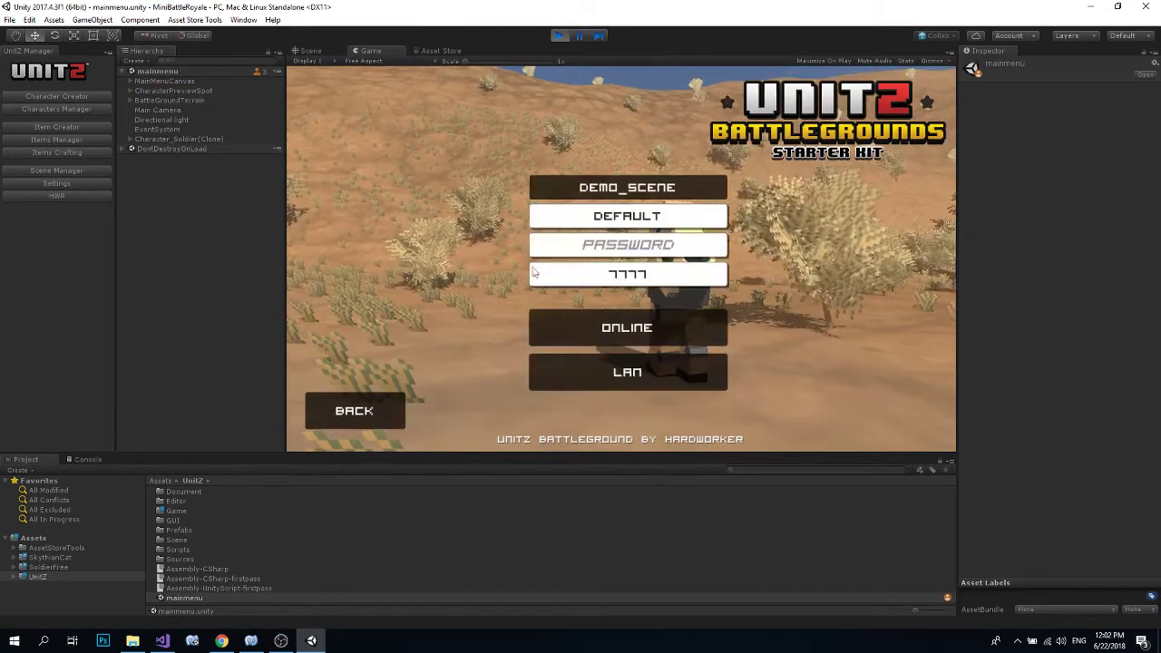
click(626, 189)
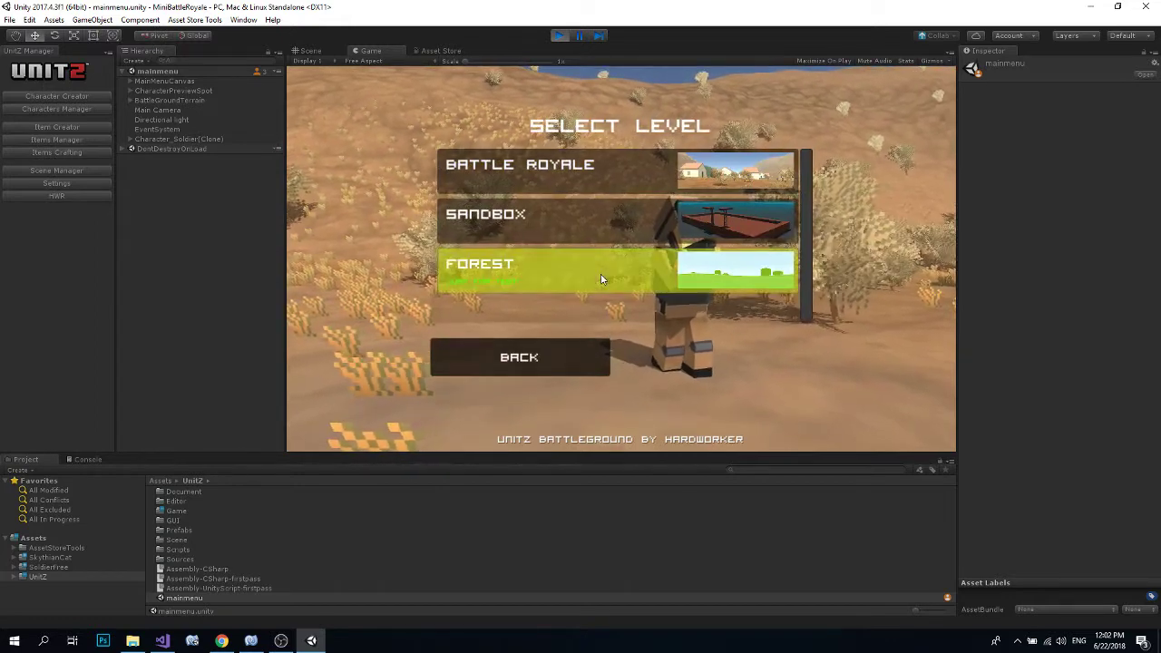
click(601, 280)
click(628, 192)
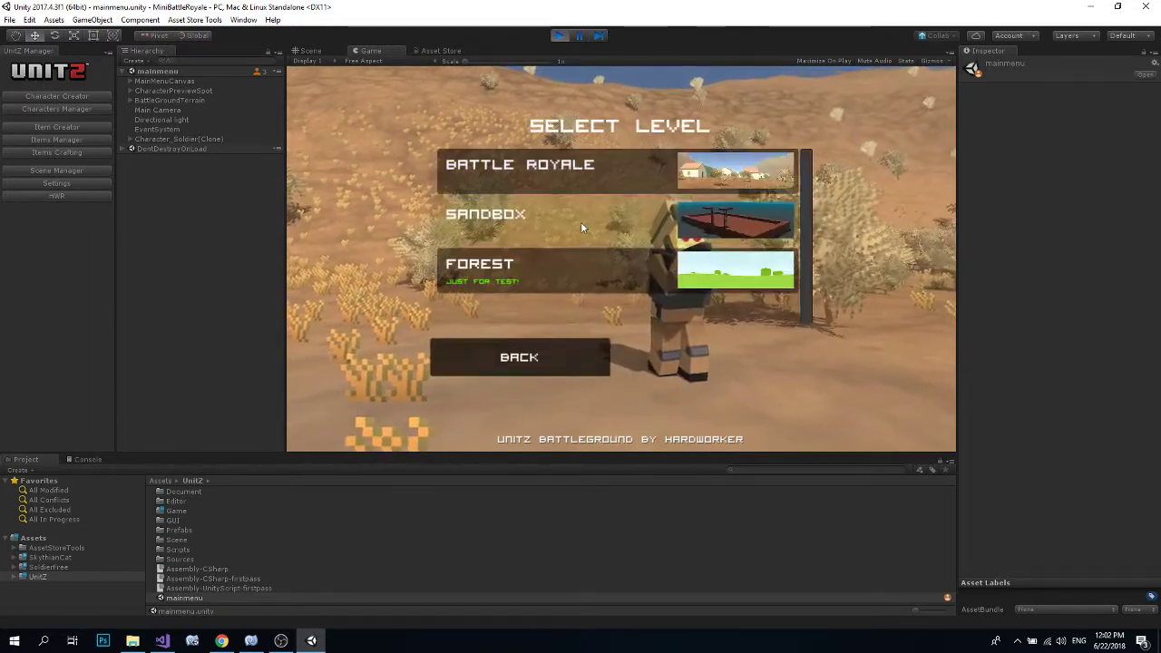
click(571, 264)
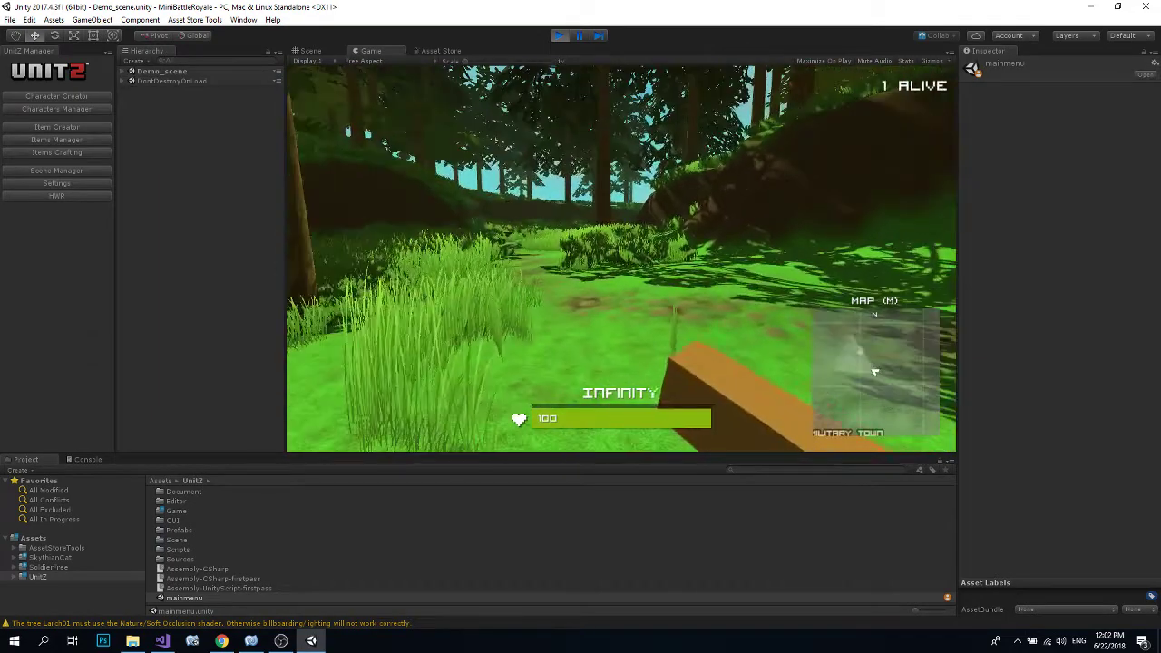
- Run the character through the Forest woods, then bring up the empty Ground/Inventory/Equipped screen
key(w)
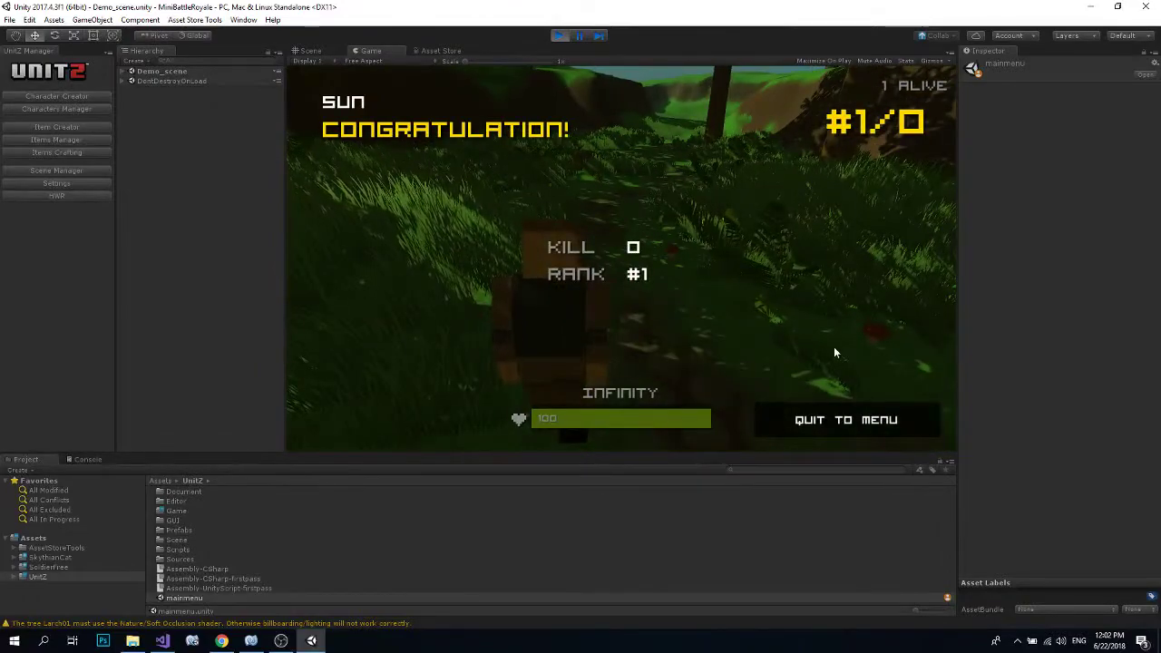
key(Tab)
key(Tab)
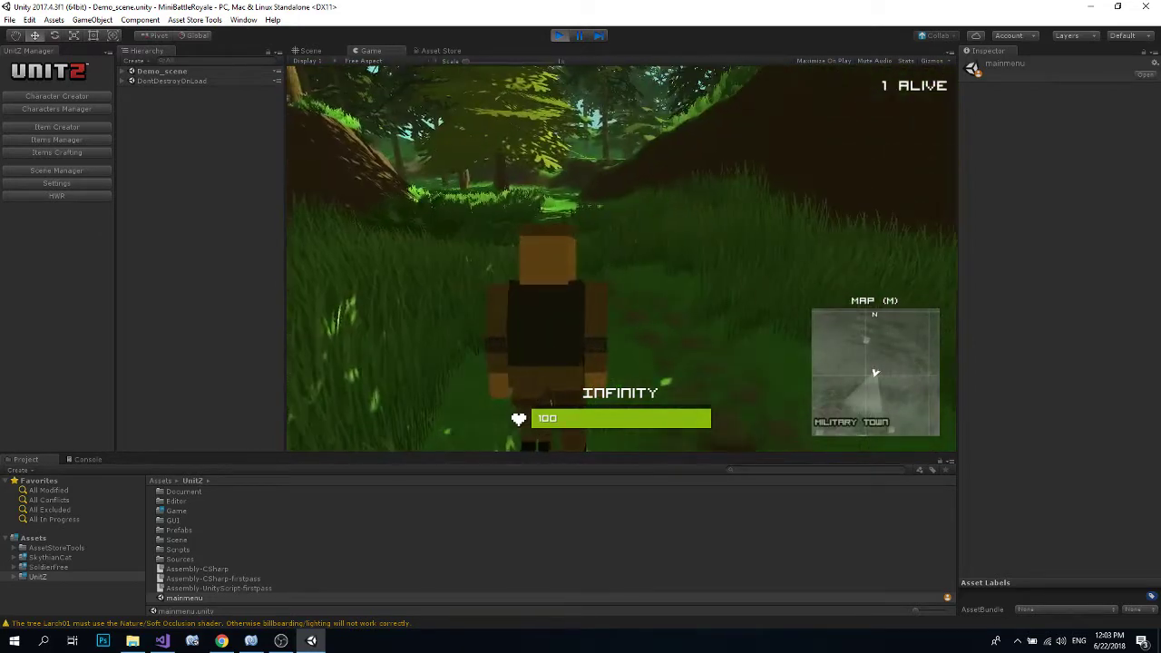
key(Tab)
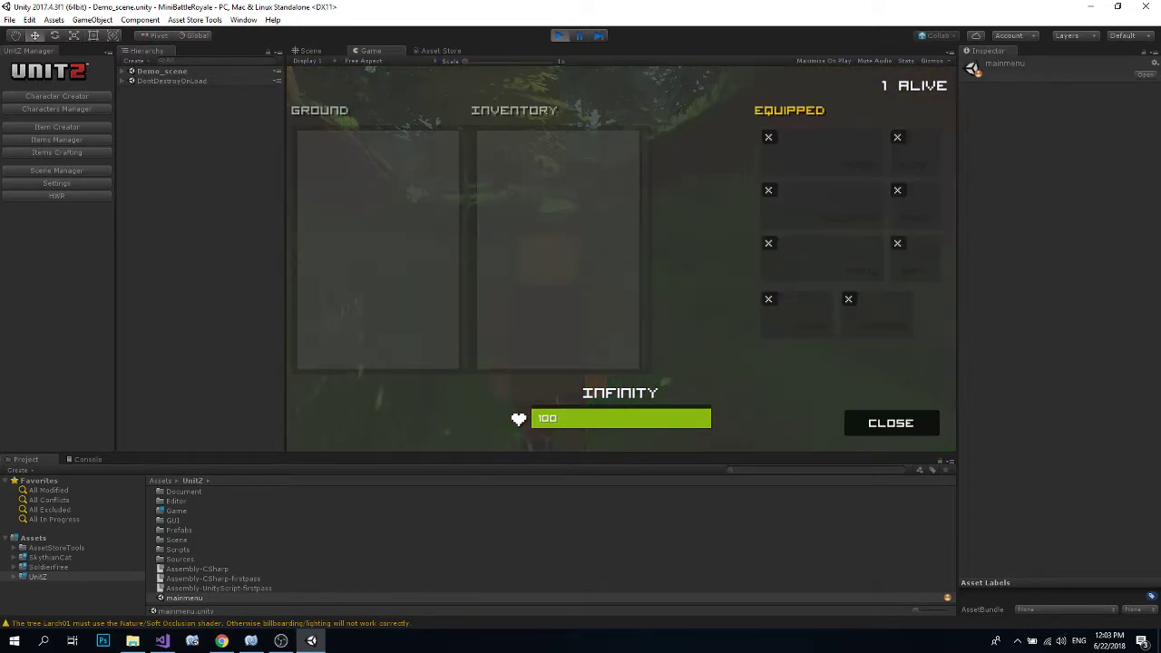